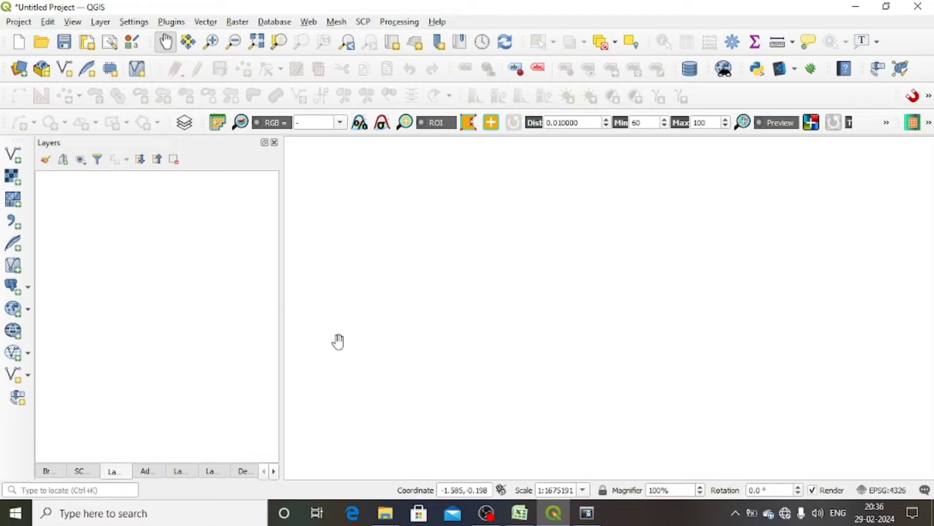
Step: Load the four band rasters BAND2 to BAND5 from the l3f45p0906may19 folder into a Semi-Automatic Classification band set
left_click(368, 23)
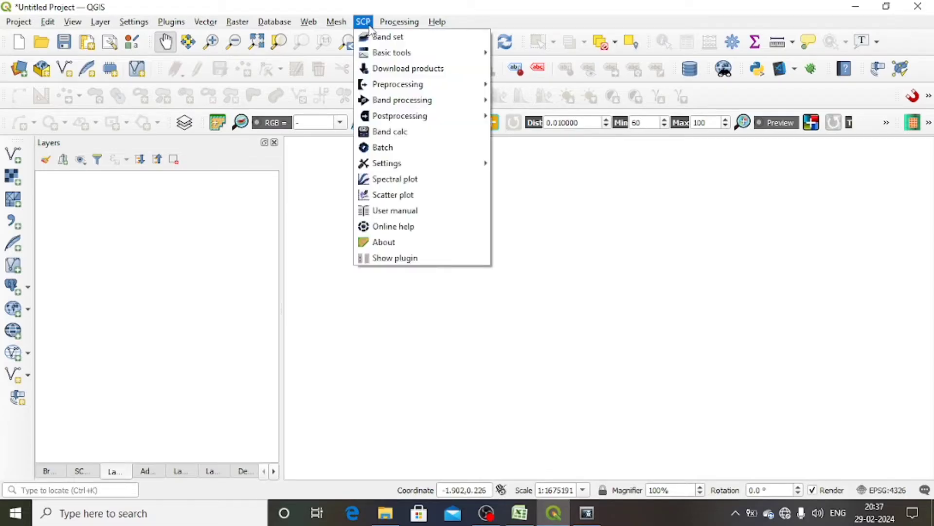
left_click(423, 39)
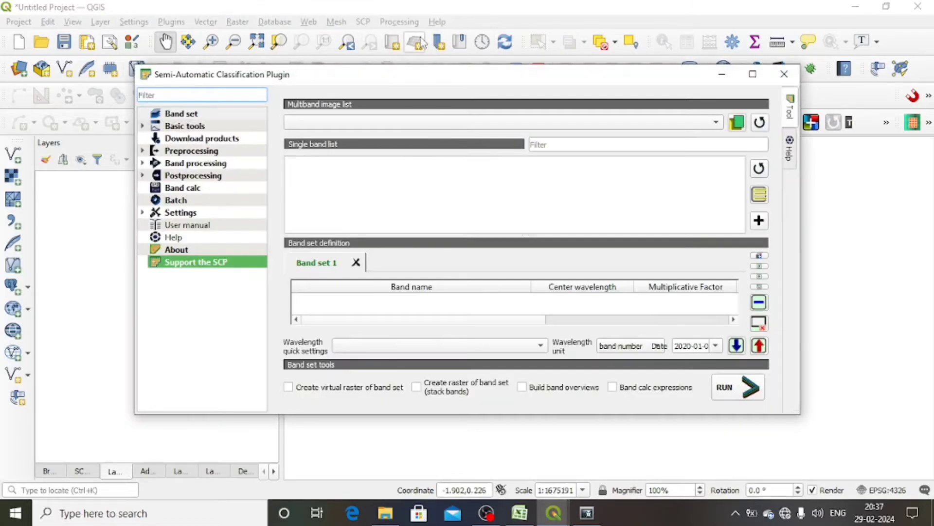
left_click(737, 123)
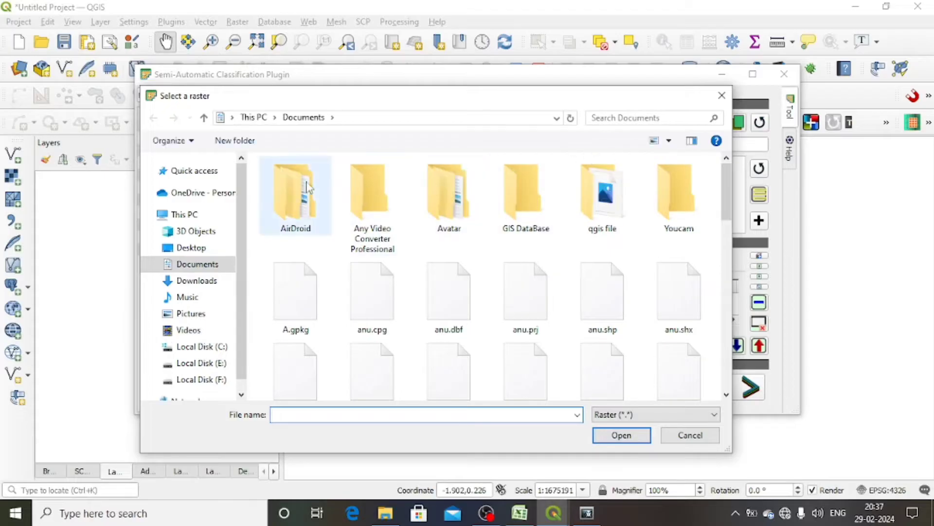
left_click(206, 189)
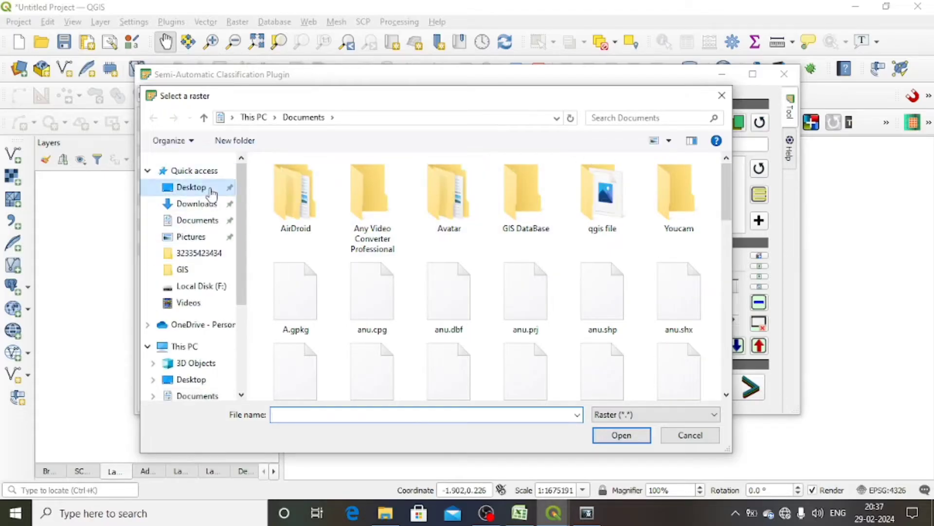
double_click(309, 208)
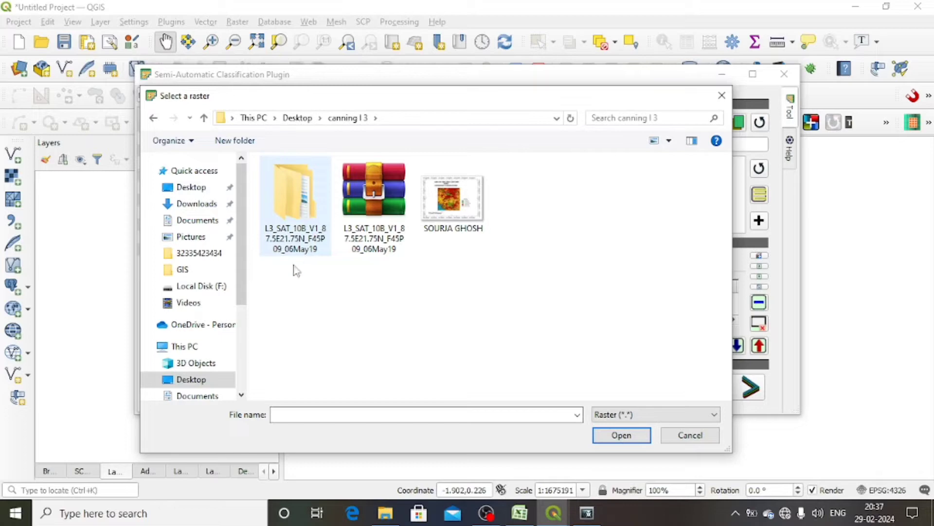
double_click(295, 217)
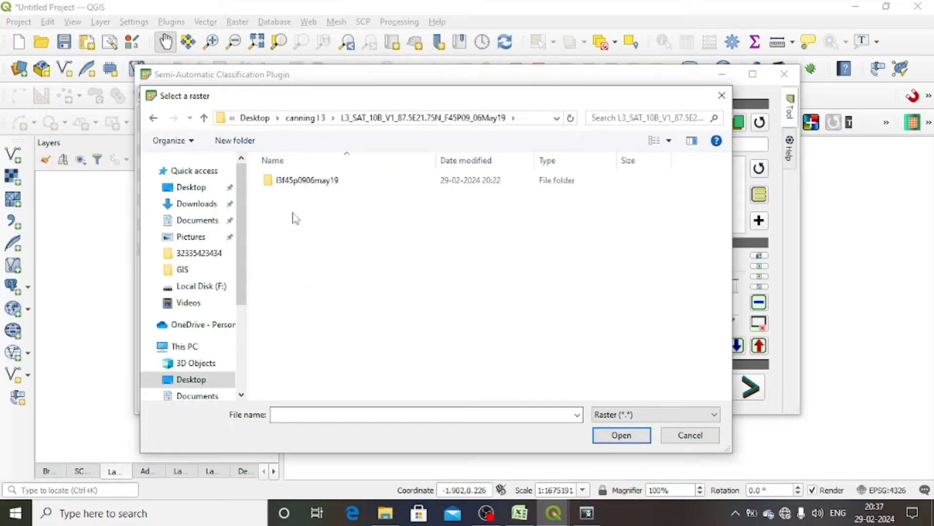
double_click(314, 184)
left_click(372, 218)
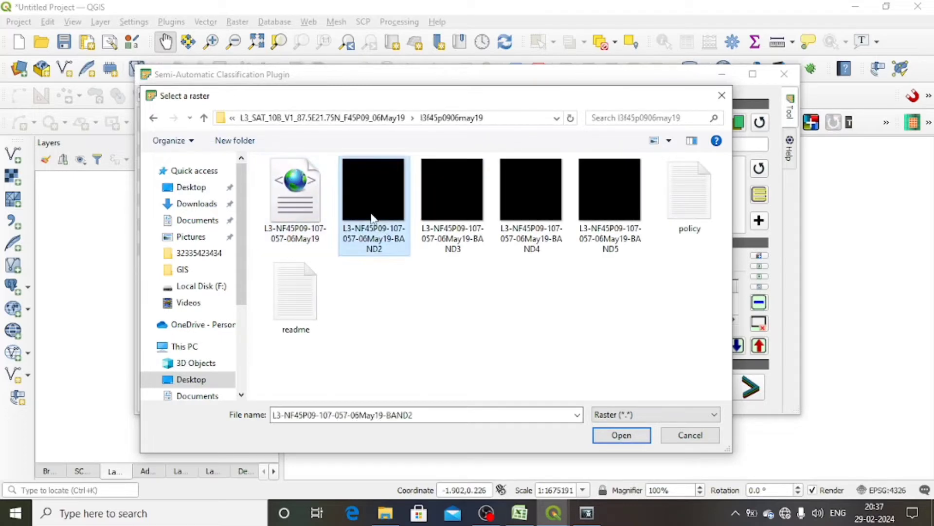
left_click(436, 224, "ctrl")
left_click(537, 229, "ctrl")
left_click(610, 209, "ctrl")
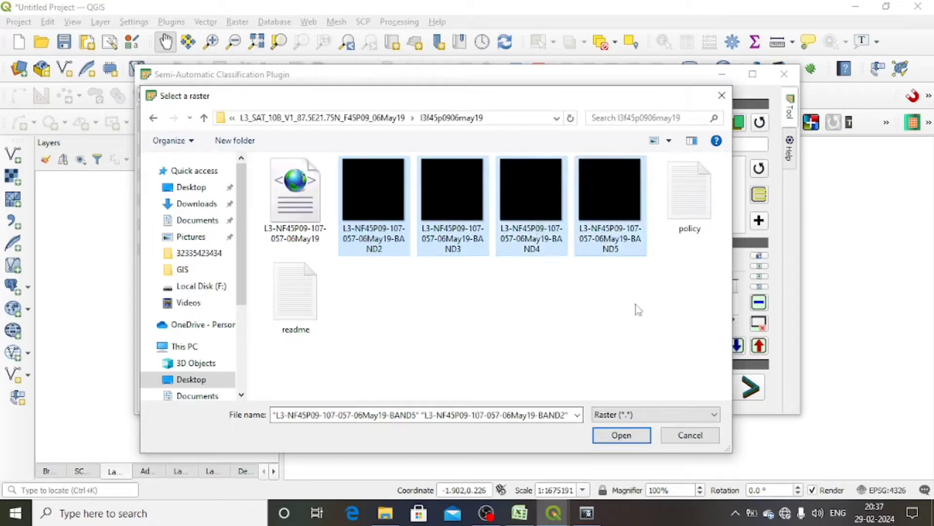
left_click(621, 435)
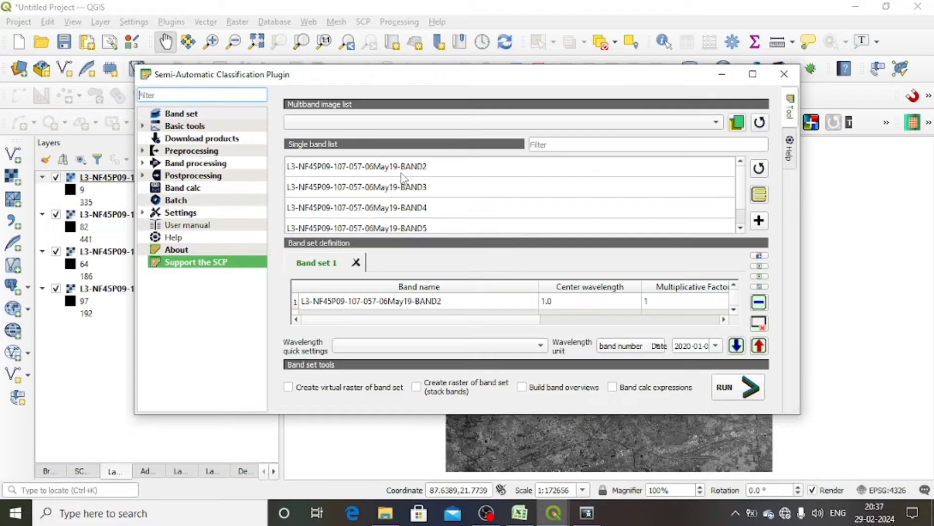
Step: Apply the SPOT 4 [bands 1, 2, 3, 4] wavelength quick setting to Band set 1
left_click(602, 124)
scroll(604, 301, "down", 3)
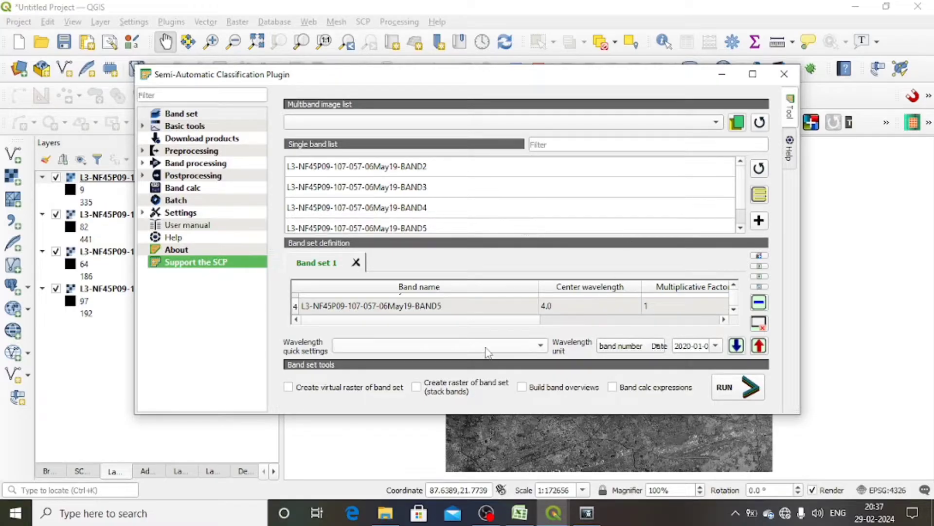
left_click(509, 351)
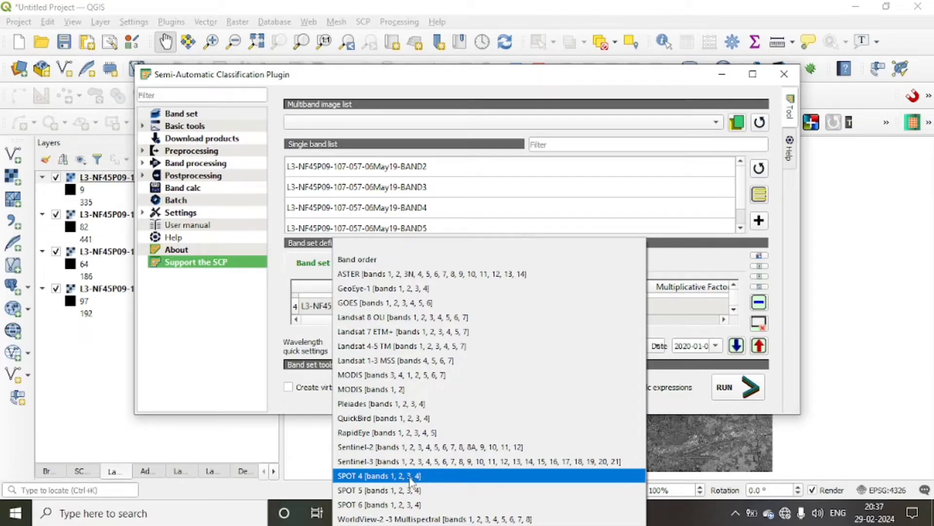
left_click(434, 477)
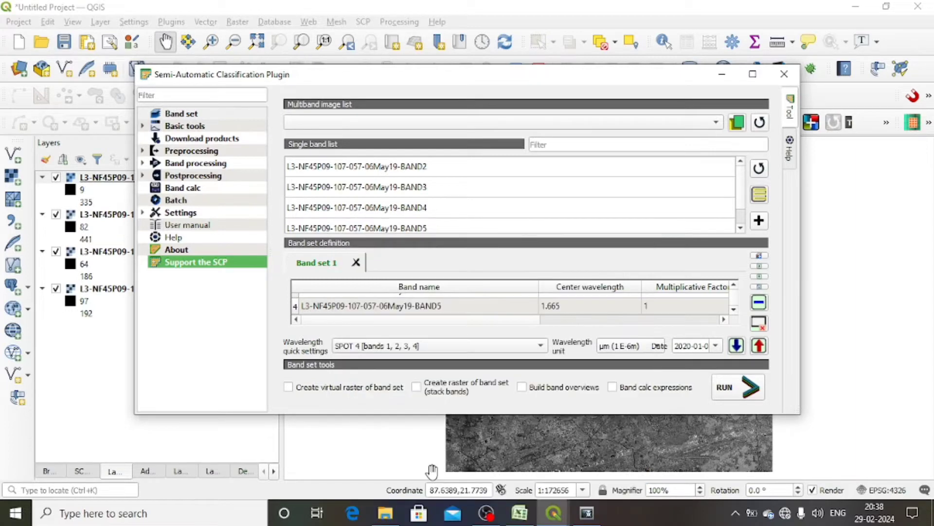
Step: Choose the virtual raster and stacked raster outputs for the band set and minimize the plugin window
left_click(288, 386)
left_click(420, 389)
left_click(723, 78)
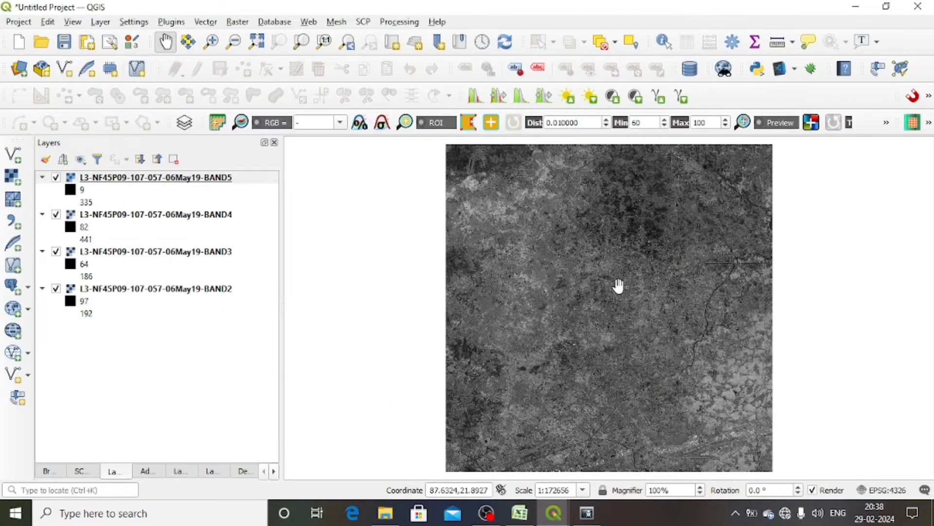
left_click_drag(609, 297, 607, 297)
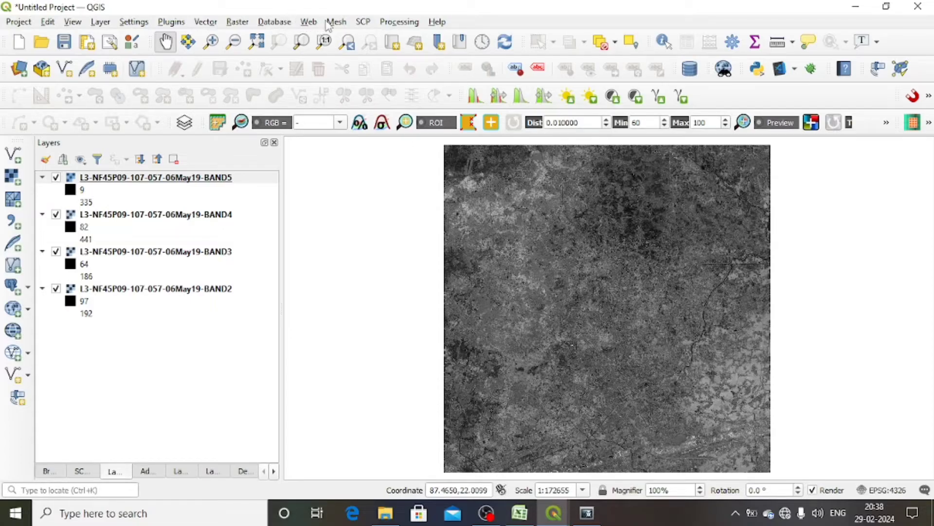
Step: Start a raster Merge with all four band layers, BAND2 to BAND5, as its input layers
left_click(238, 22)
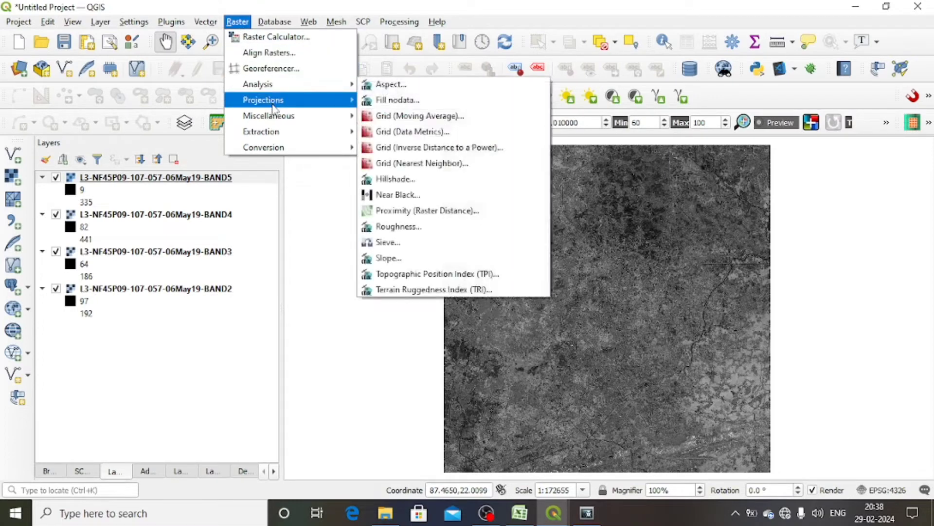
mouse_move(282, 118)
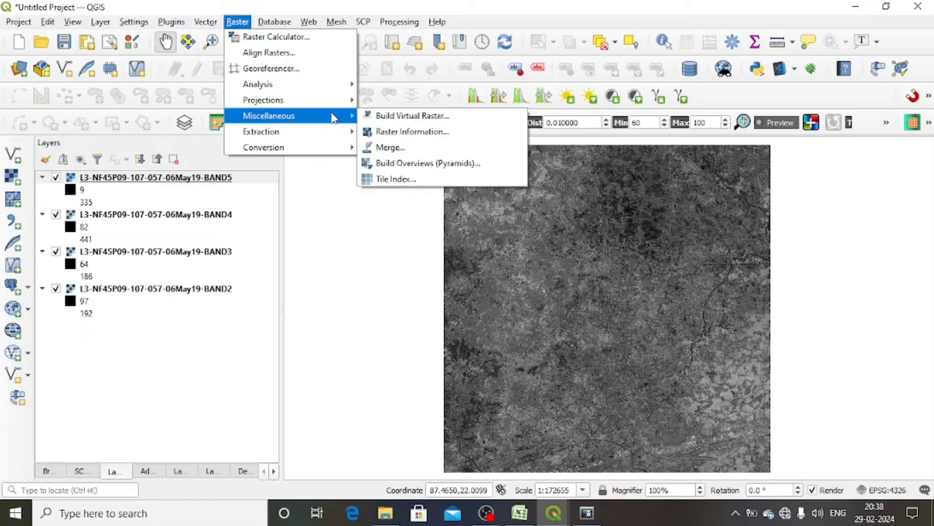
left_click(390, 148)
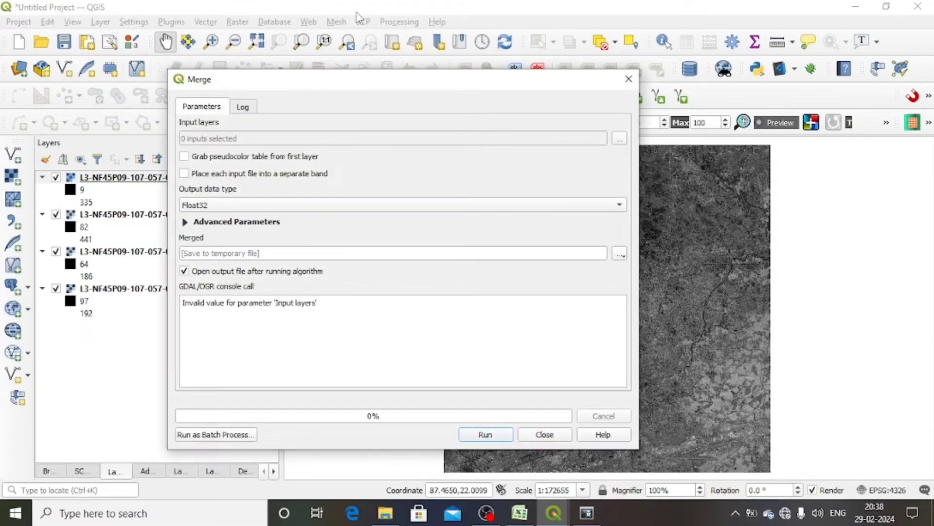
left_click(620, 139)
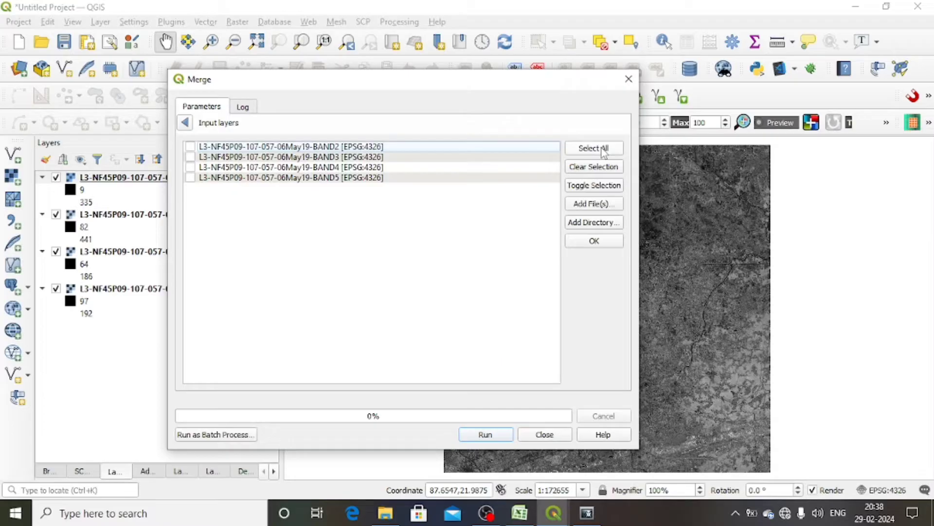
left_click(604, 151)
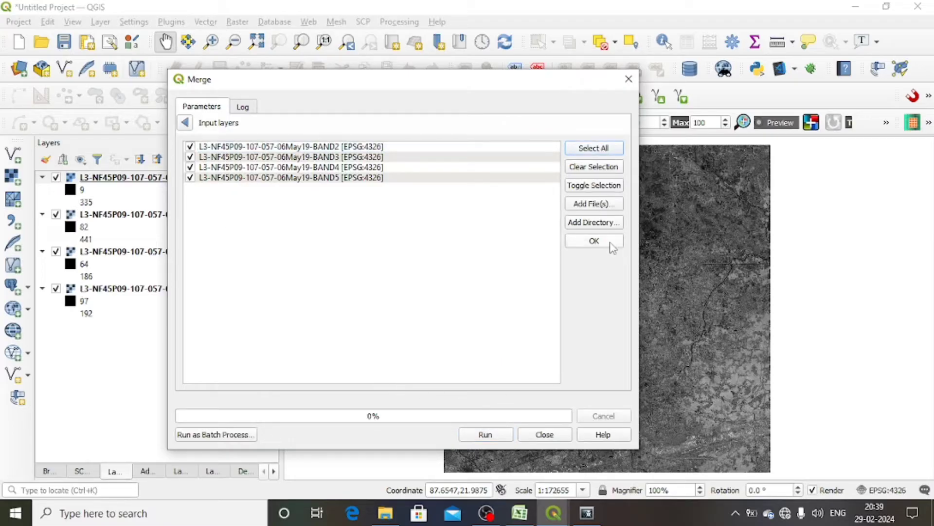
left_click(594, 241)
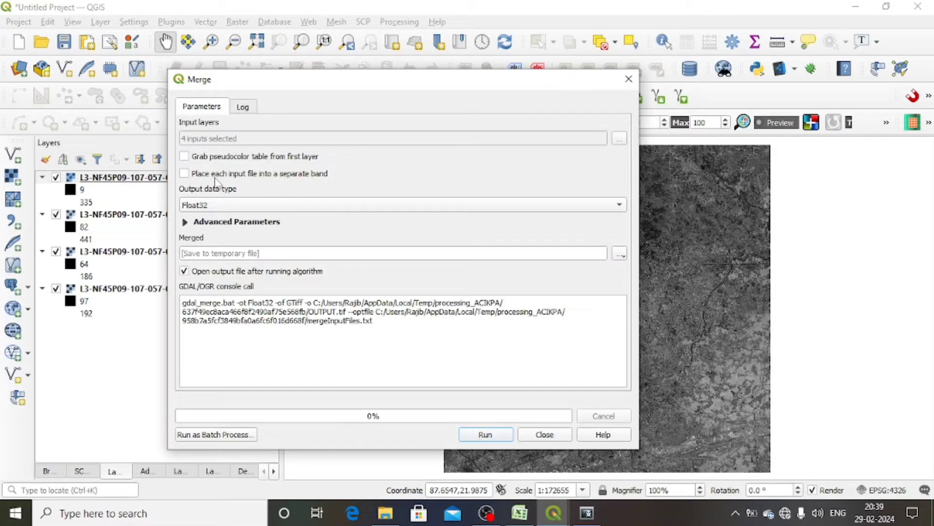
Step: Have the merge place each input file into a separate band and set the output data type to Float64
left_click(184, 173)
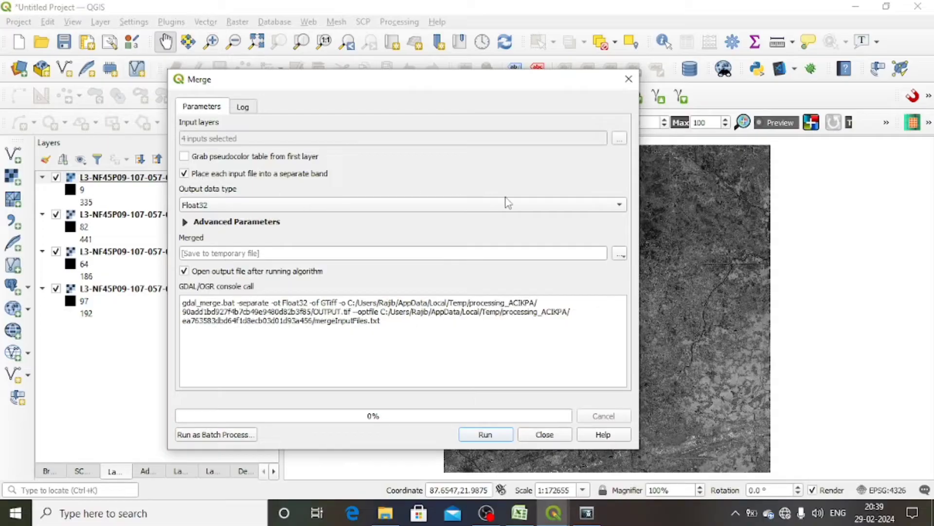
left_click(539, 212)
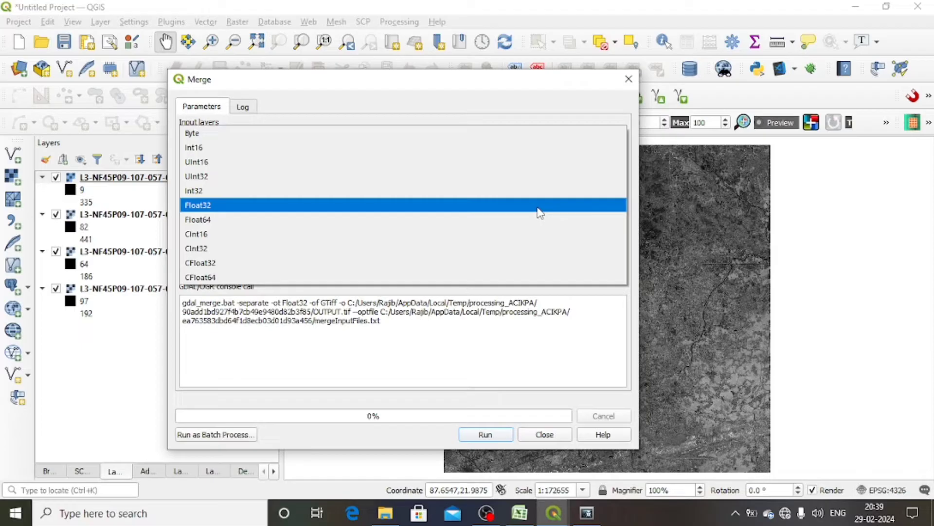
left_click(536, 217)
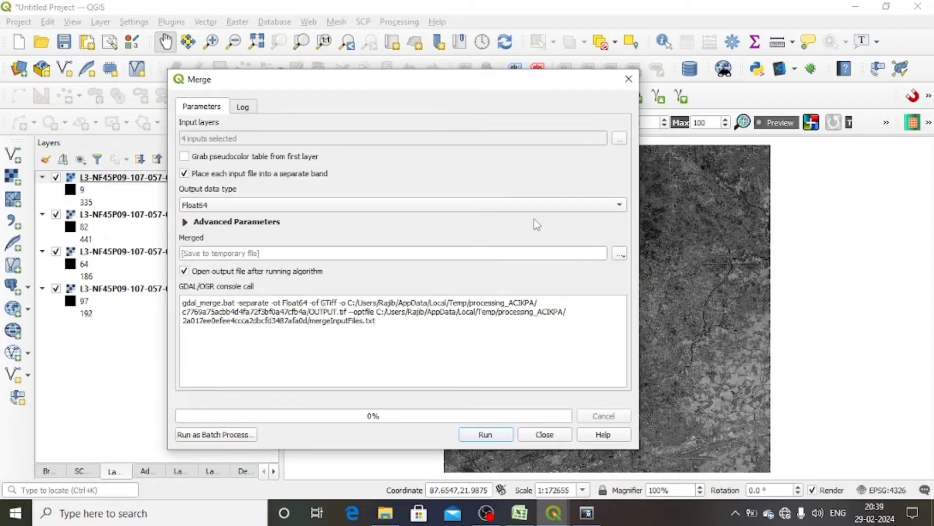
Step: Choose to save the merged raster to a file and create a folder named LISS 3 for it inside canning l 3
left_click(619, 254)
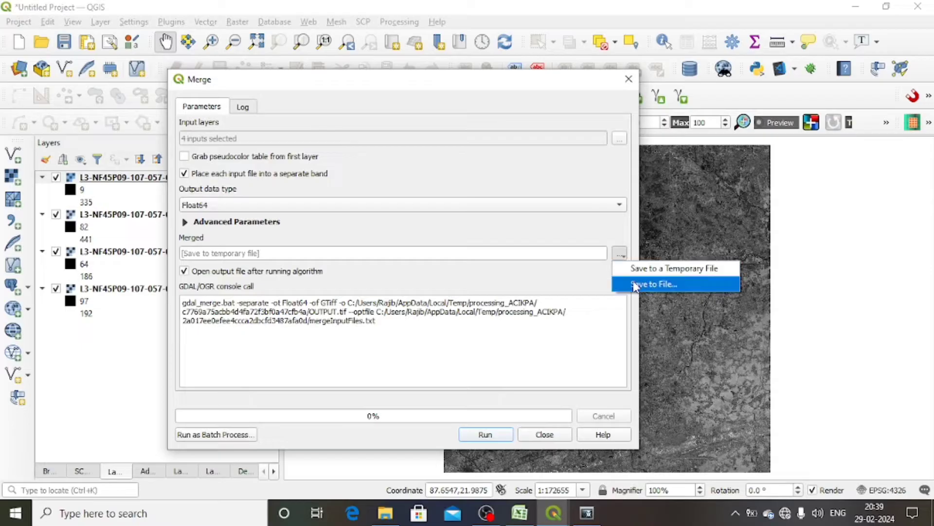
left_click(658, 284)
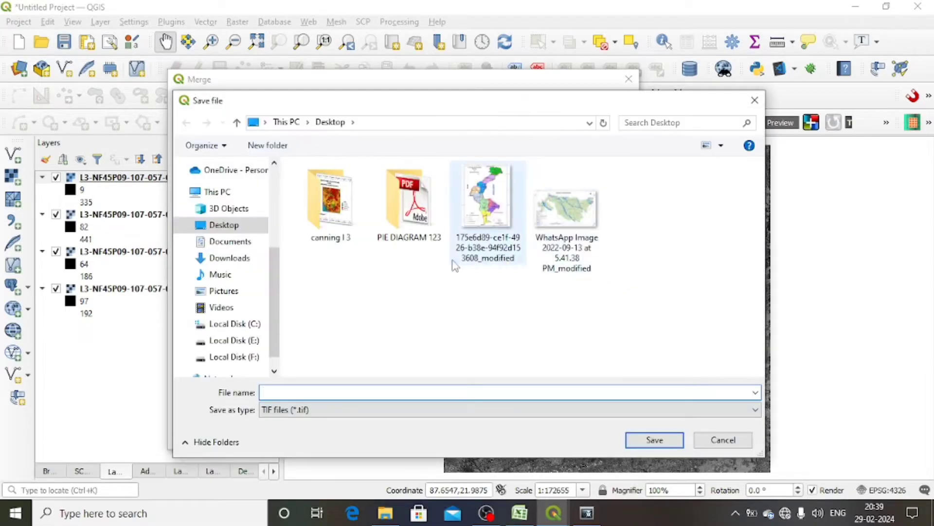
double_click(357, 232)
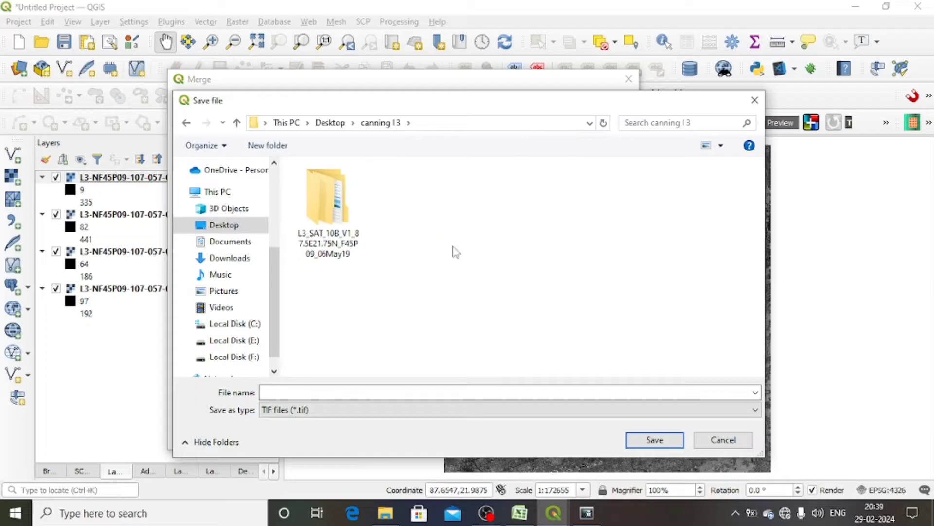
right_click(436, 234)
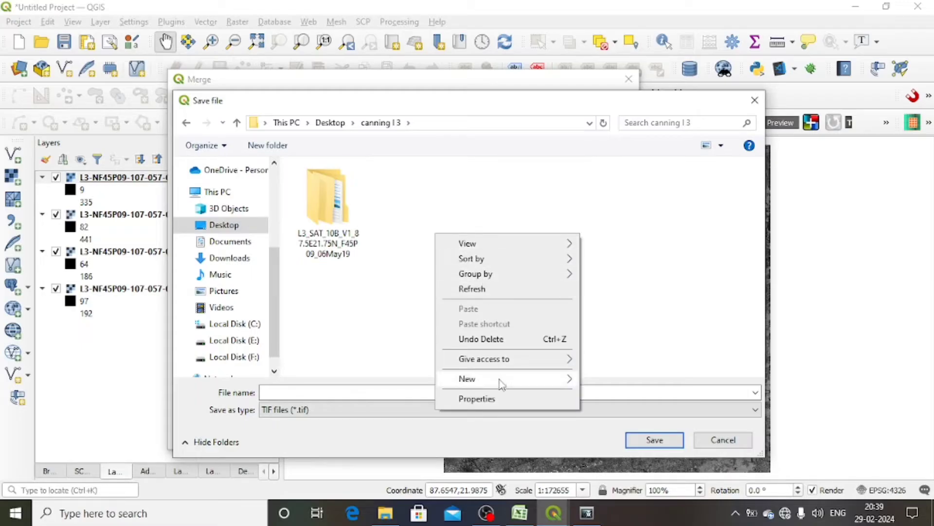
mouse_move(502, 384)
left_click(605, 189)
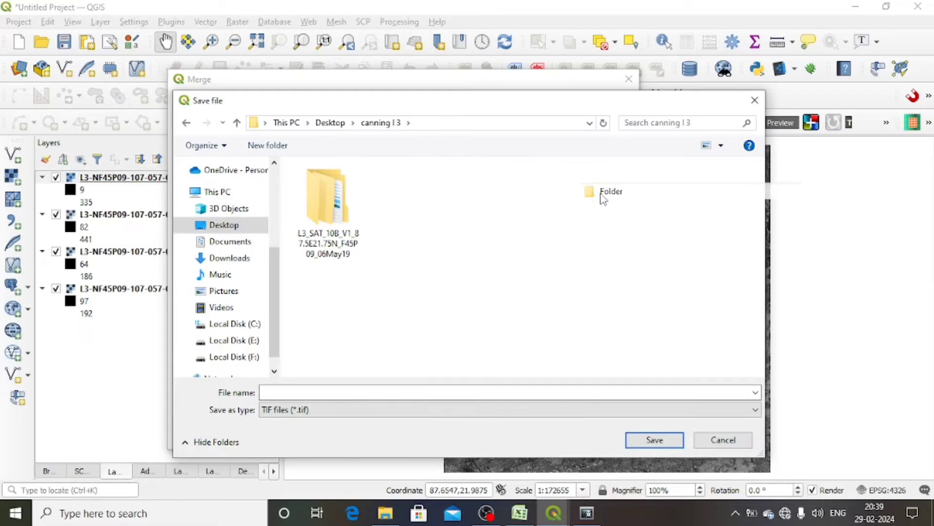
key("BackSpace")
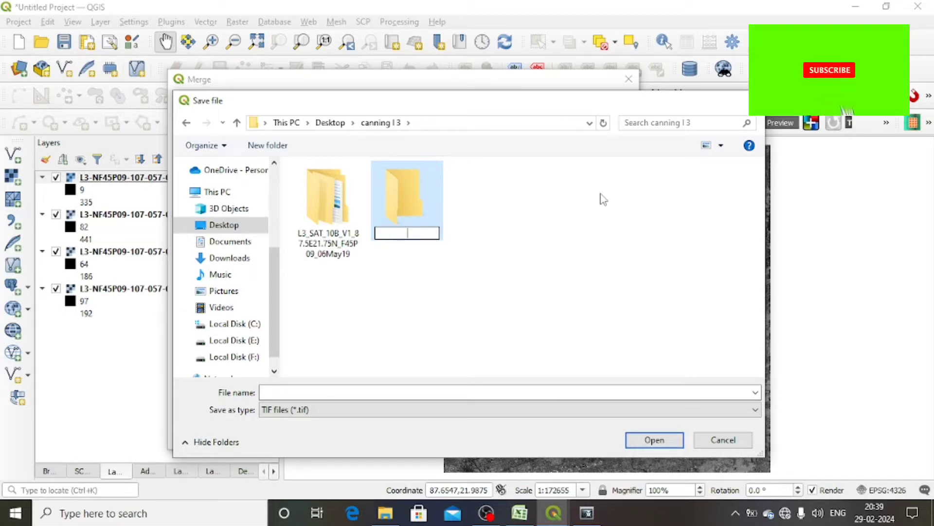
type("LISS")
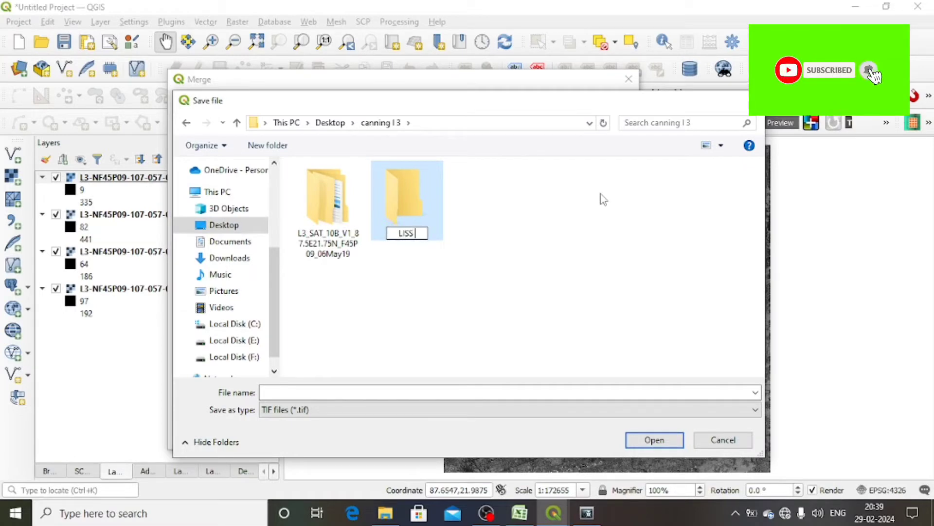
type(" 3")
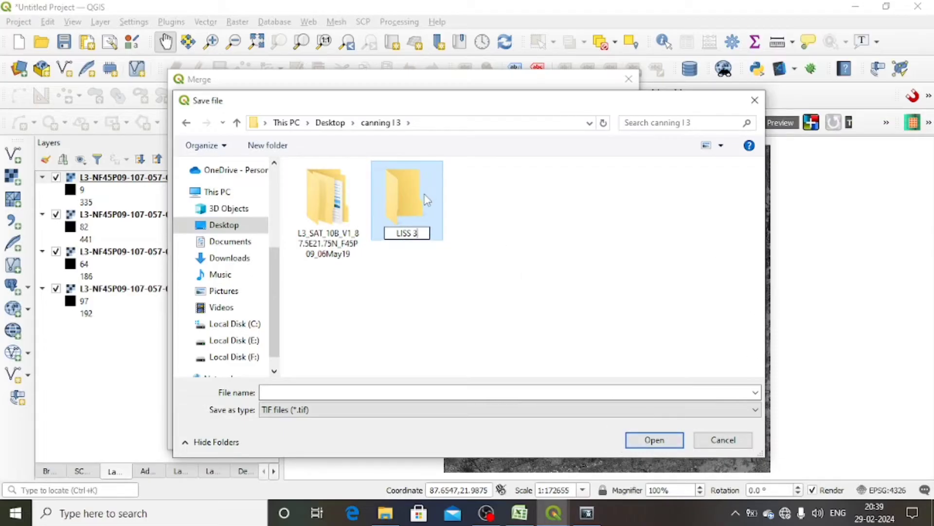
left_click(660, 440)
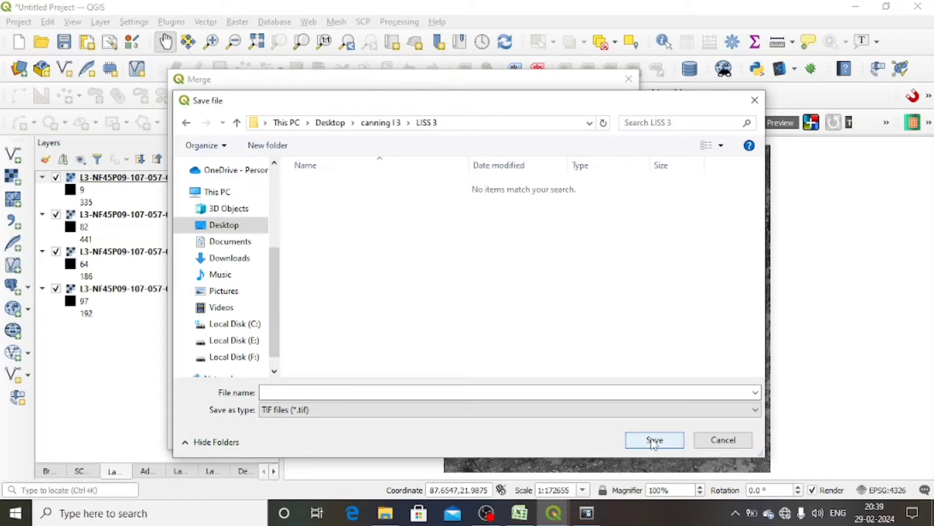
Step: Name the merged output file FALSE as a TIF in the LISS 3 folder and run the merge
left_click(388, 391)
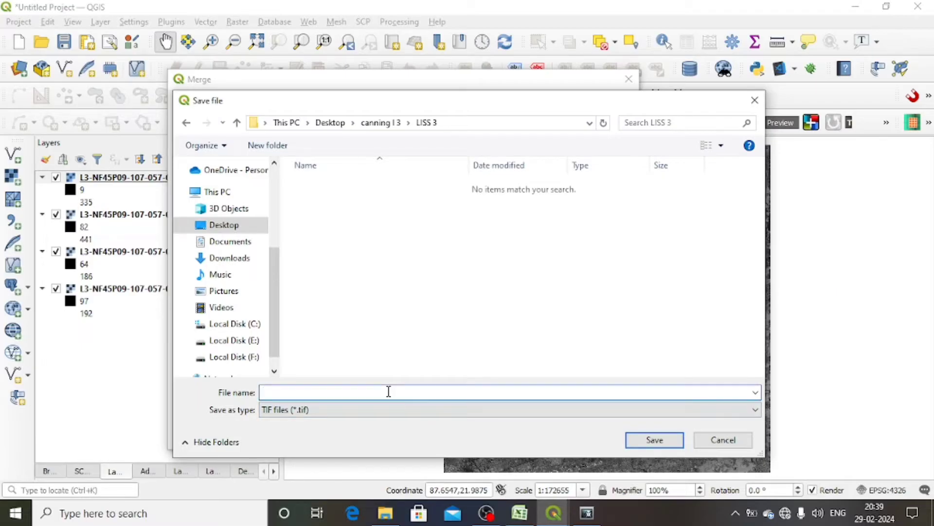
type("FALSE")
left_click(655, 439)
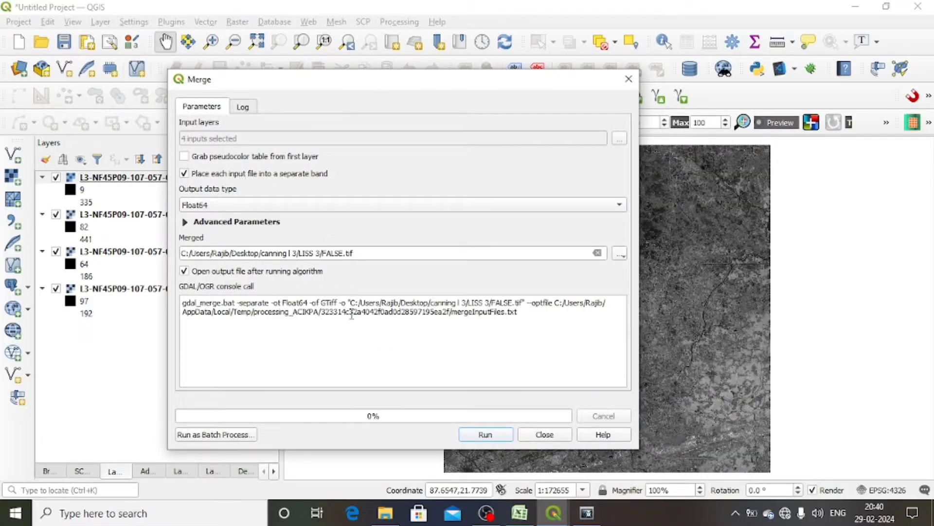
left_click(485, 435)
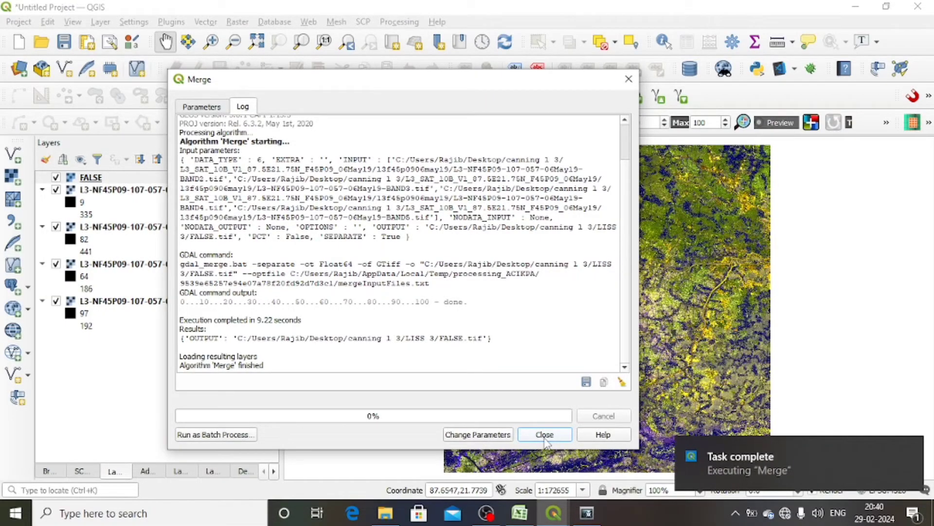
Step: Close the finished merge and set the FALSE layer's symbology to Band 3 for red and Band 1 for blue, keeping Band 2 for green
left_click(544, 434)
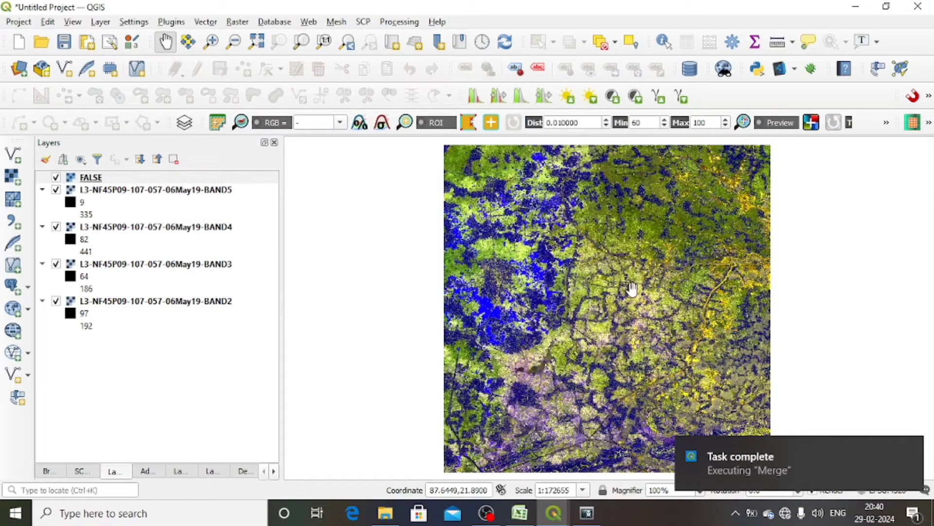
left_click(225, 178)
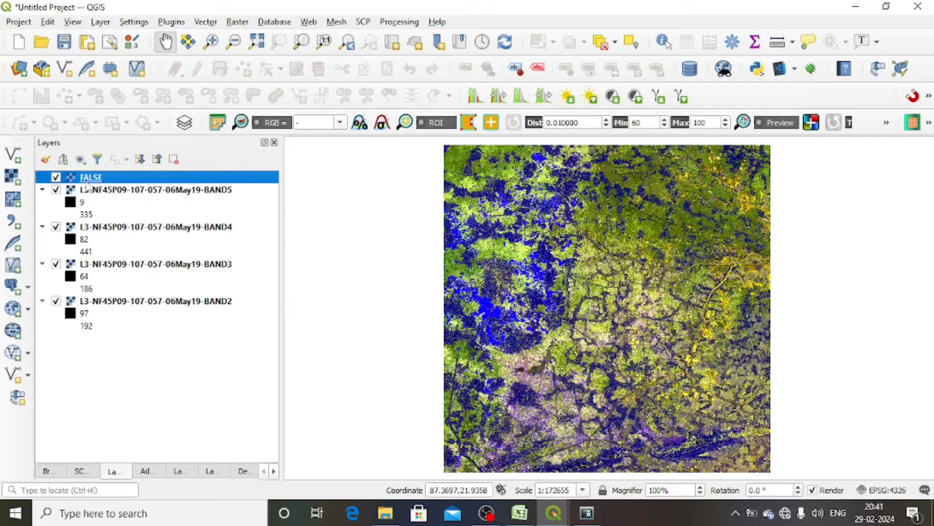
right_click(124, 180)
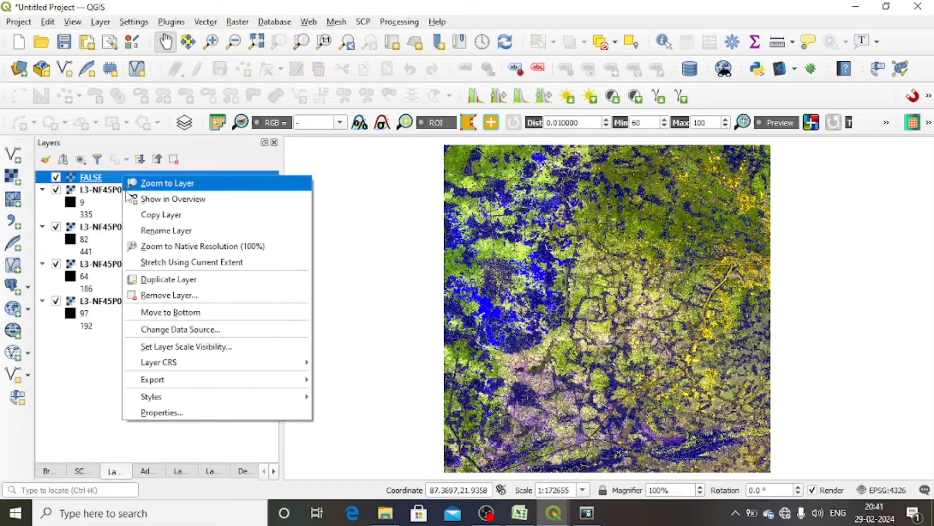
left_click(183, 415)
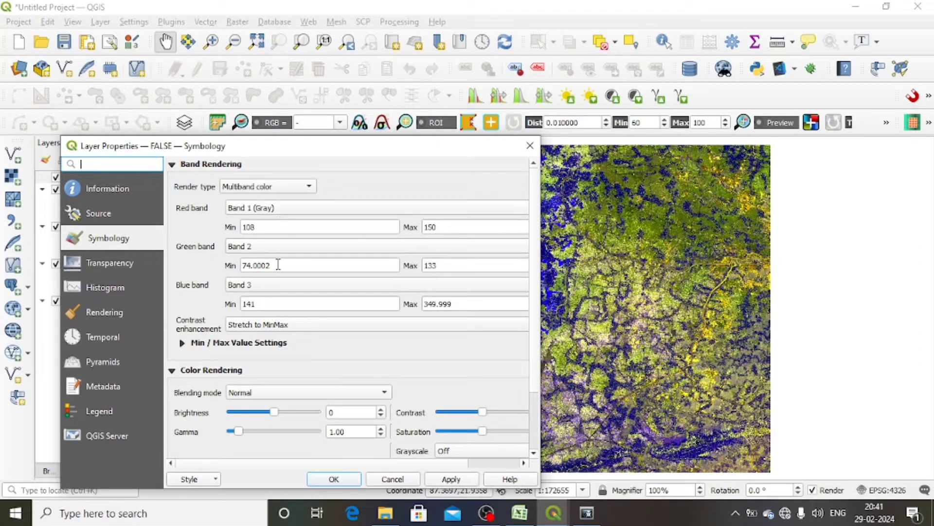
left_click(281, 212)
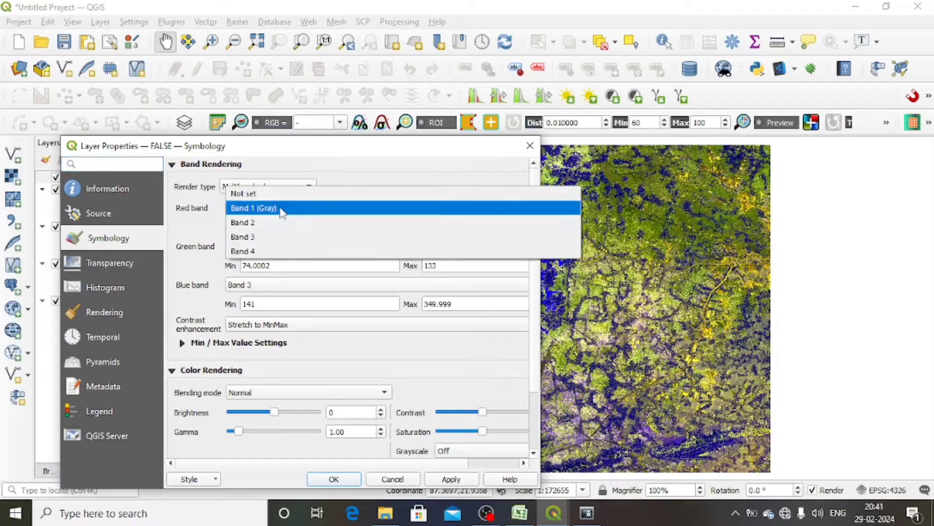
left_click(284, 237)
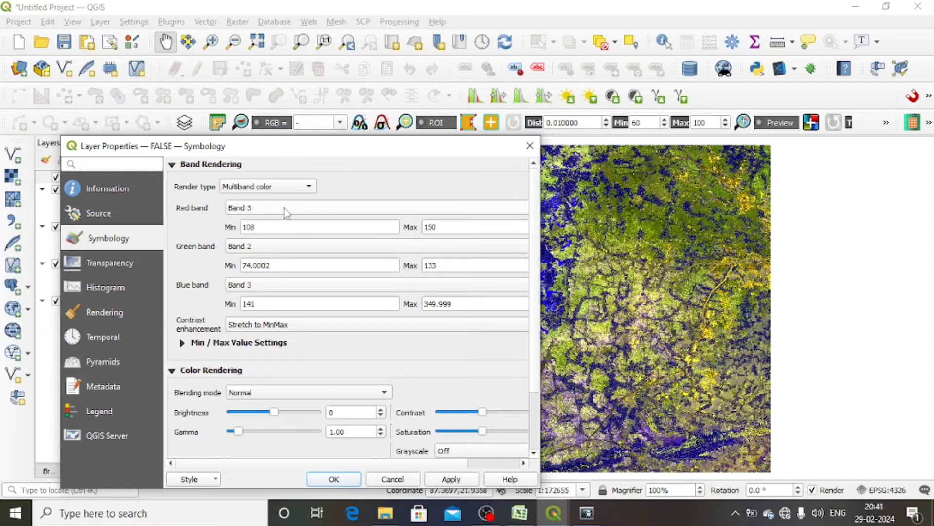
left_click(281, 286)
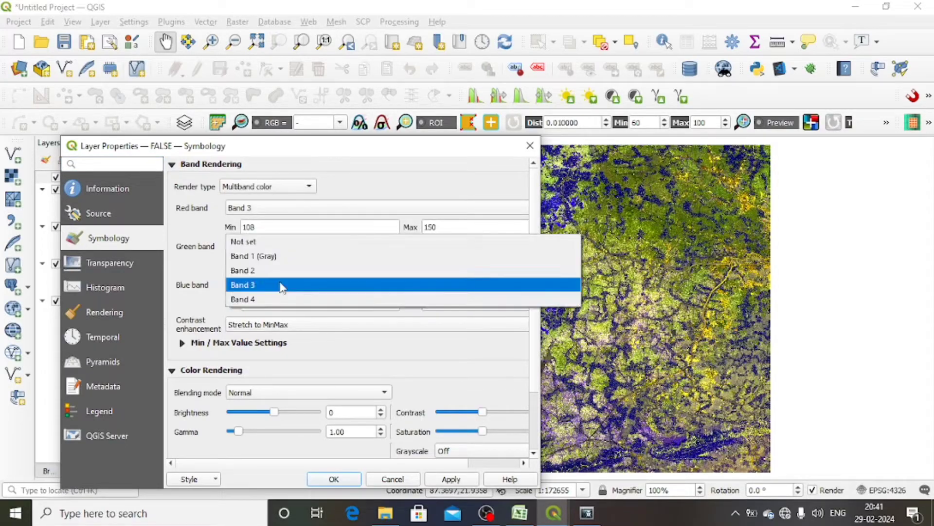
left_click(280, 257)
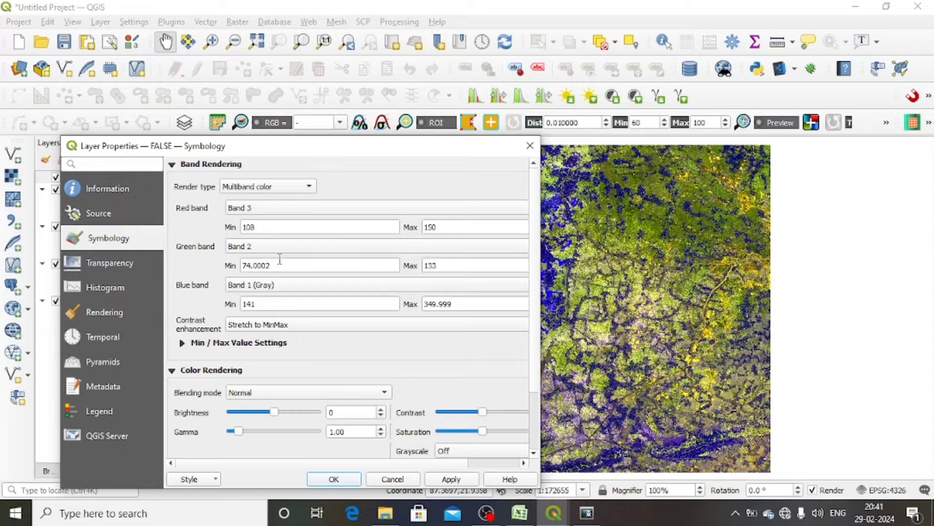
left_click(456, 481)
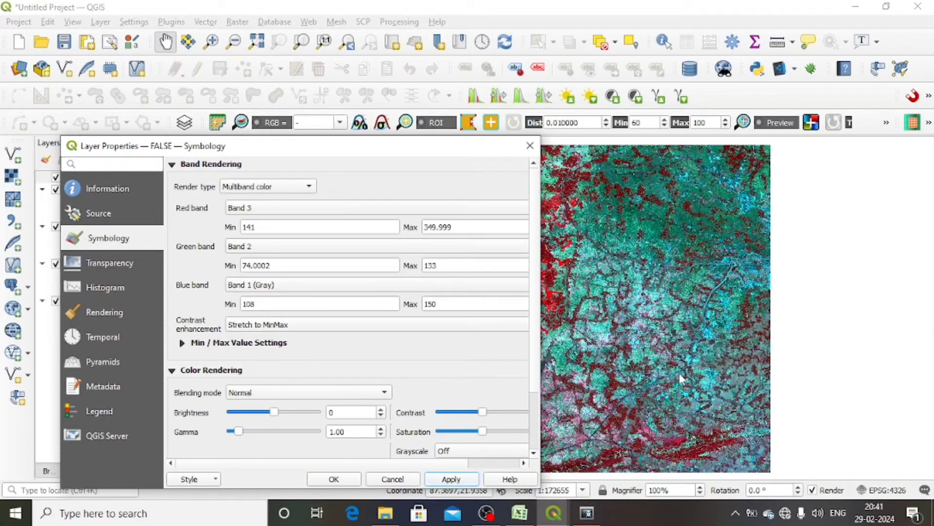
left_click(334, 479)
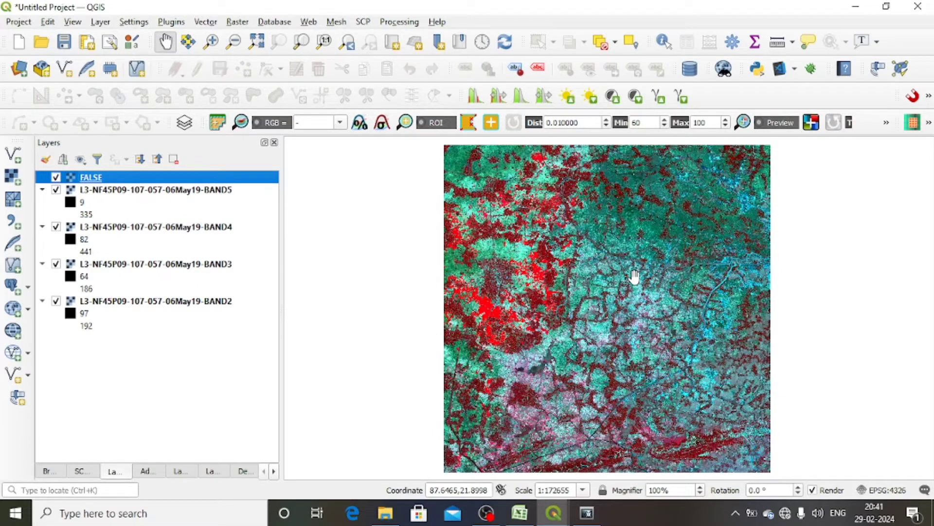
scroll(694, 317, "up", 2)
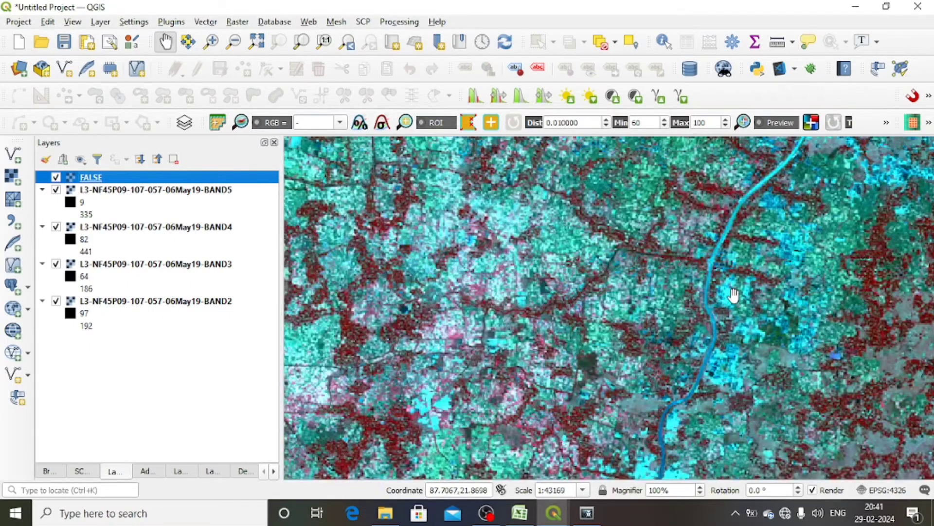
scroll(735, 295, "down", 2)
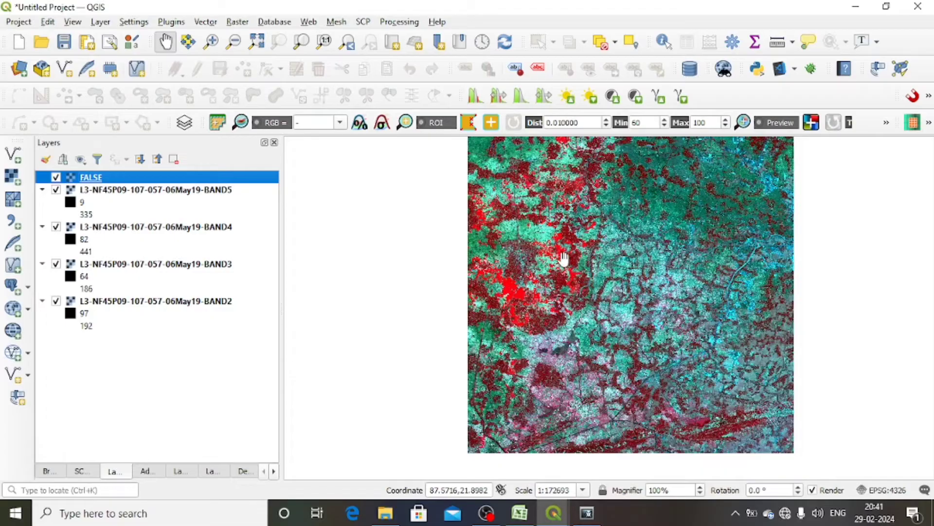
left_click_drag(586, 276, 591, 307)
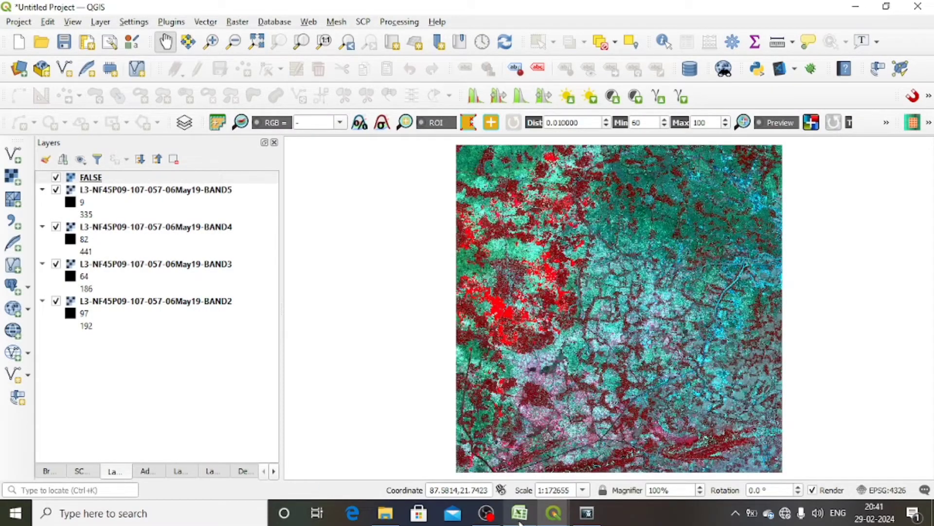
mouse_move(520, 523)
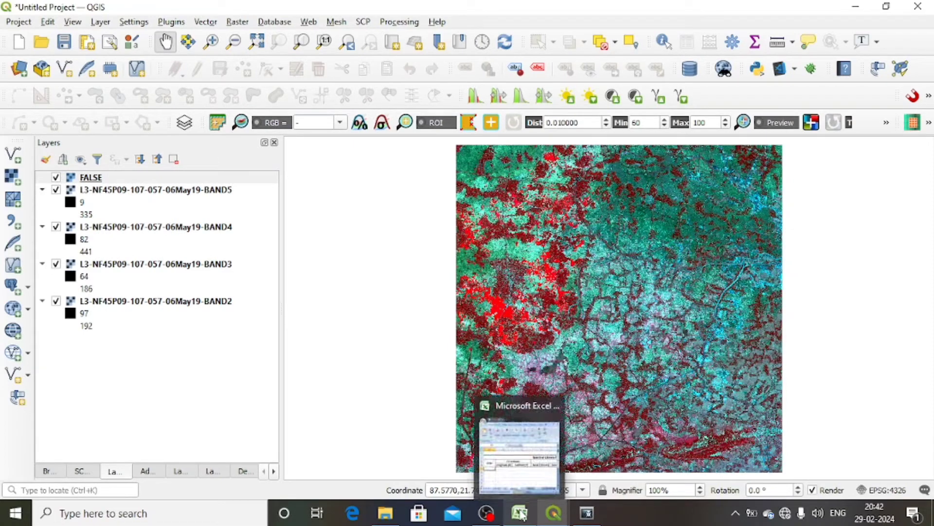
left_click_drag(604, 290, 617, 291)
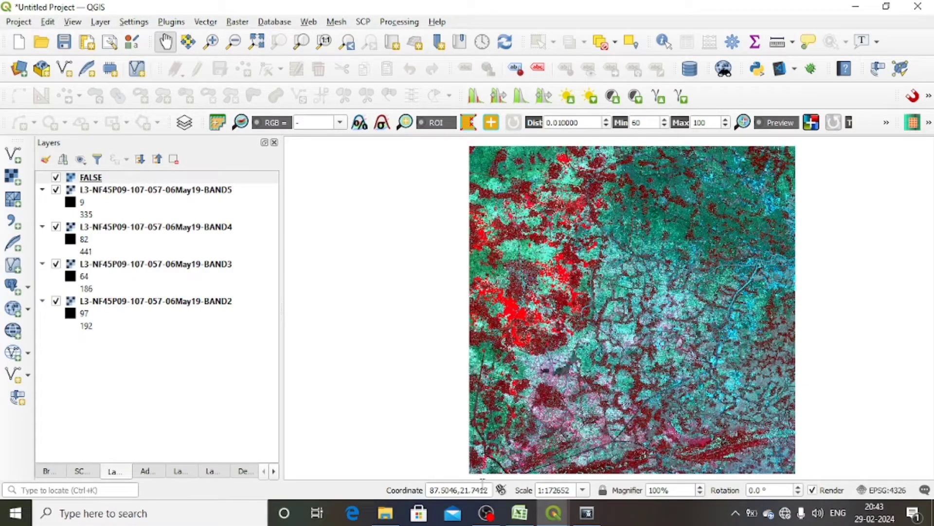
Step: Switch to the Spectral Library workbook in Excel, enlarge it and select the first empty Longitude (X) cell, D5, on Sheet1
mouse_move(518, 521)
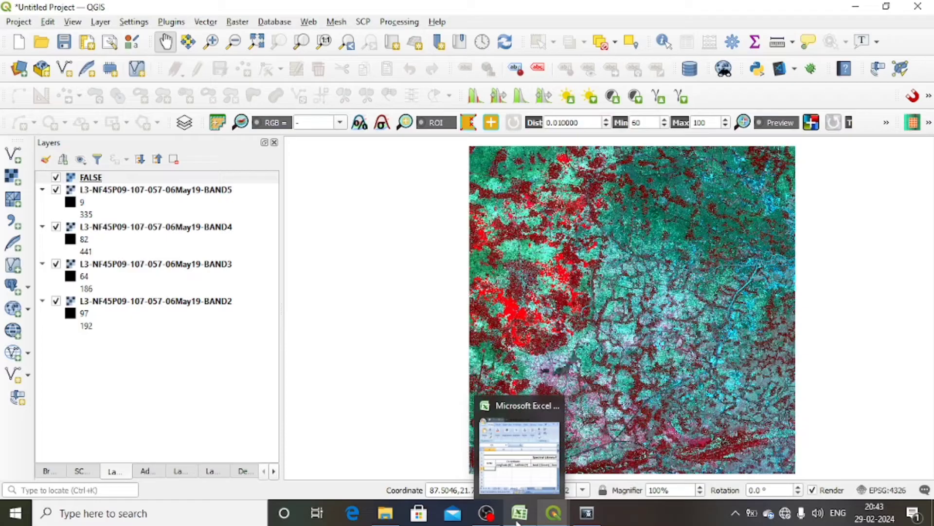
left_click(518, 521)
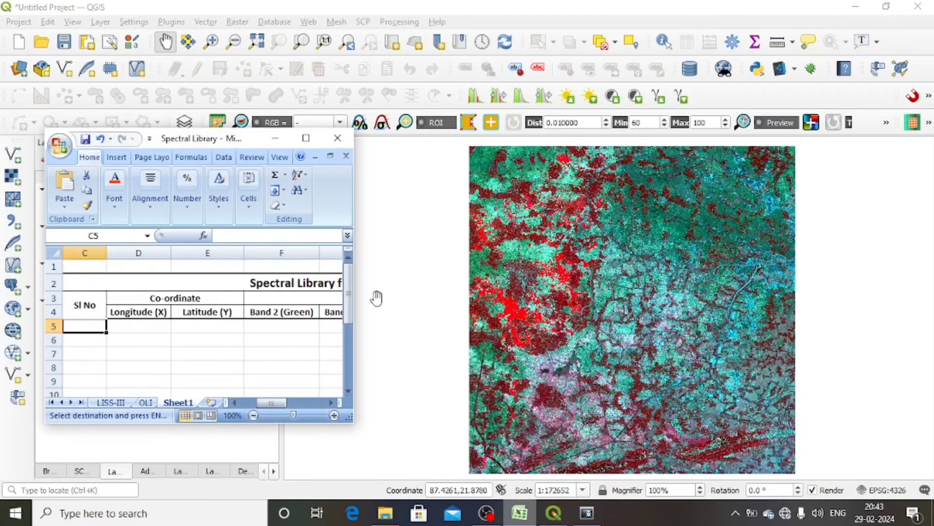
double_click(307, 138)
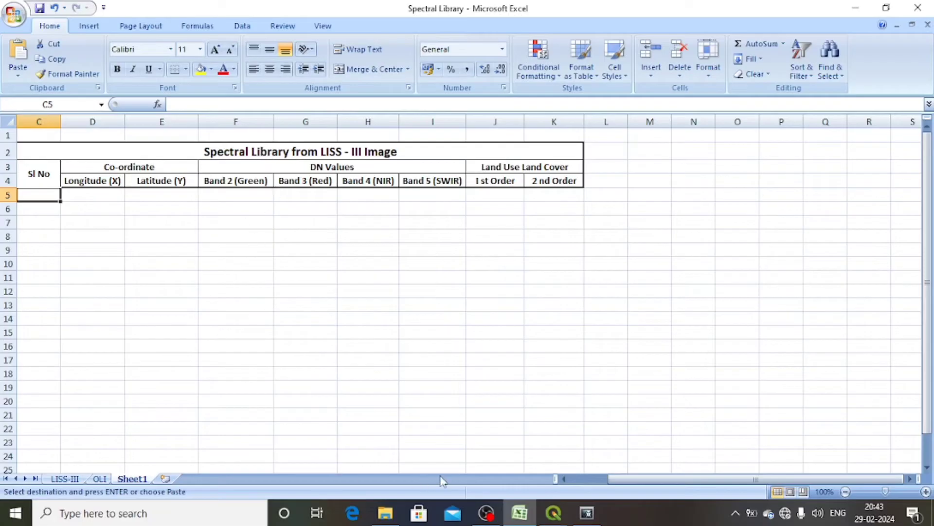
left_click_drag(637, 482, 599, 482)
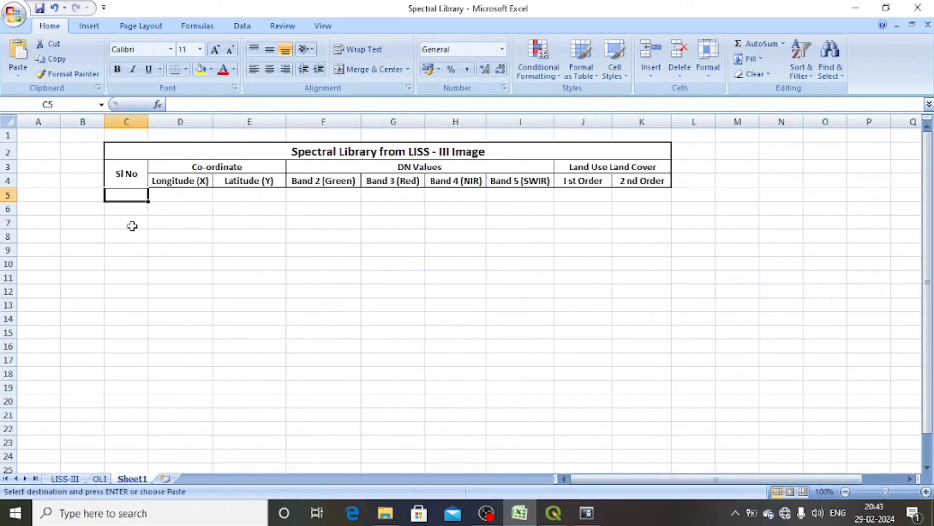
key("Down")
key("Down")
left_click(119, 212)
left_click(125, 194)
left_click(178, 194)
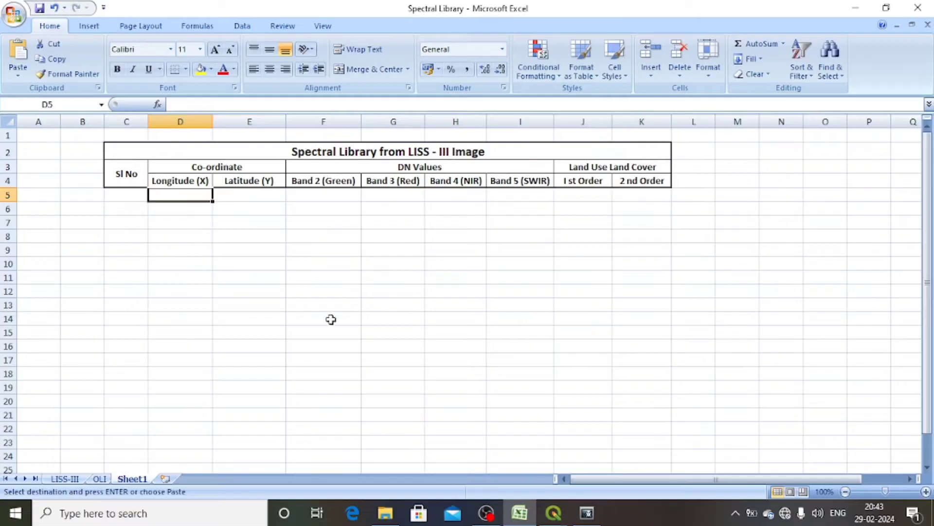
Step: Shrink the Spectral Library workbook window and place it beside the raster map in QGIS
left_click(886, 9)
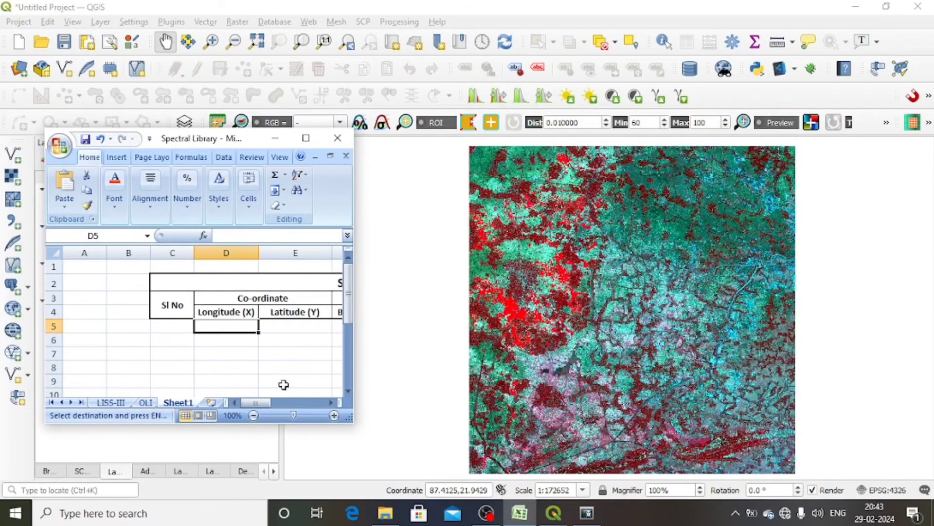
left_click_drag(265, 405, 282, 401)
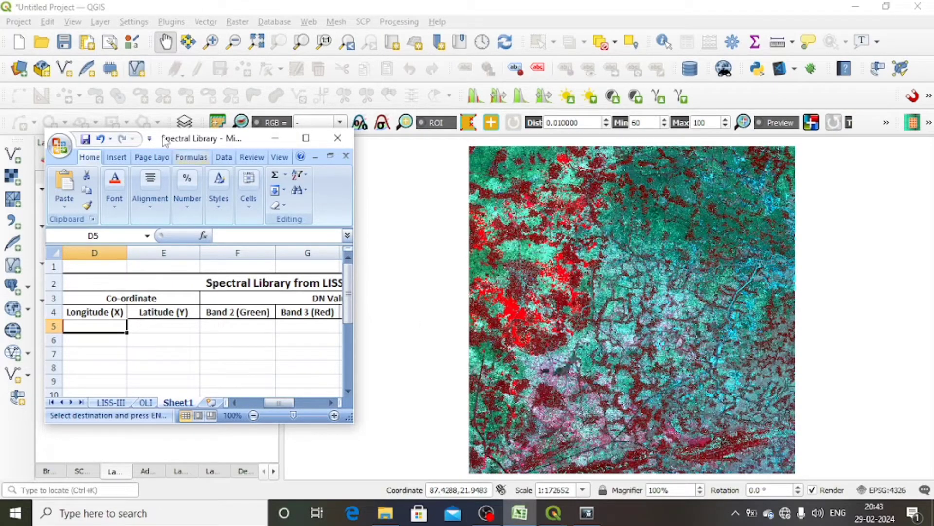
left_click_drag(205, 141, 161, 140)
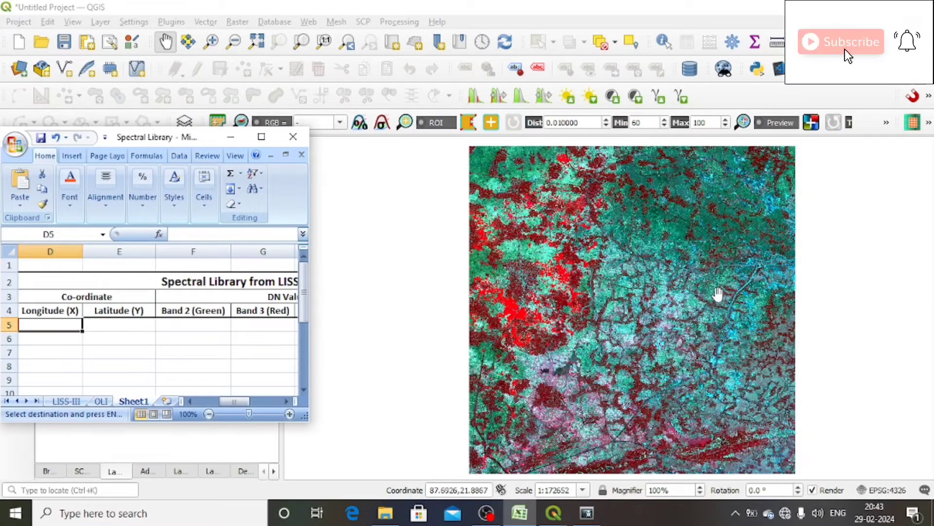
scroll(719, 292, "up", 1)
scroll(766, 270, "up", 2)
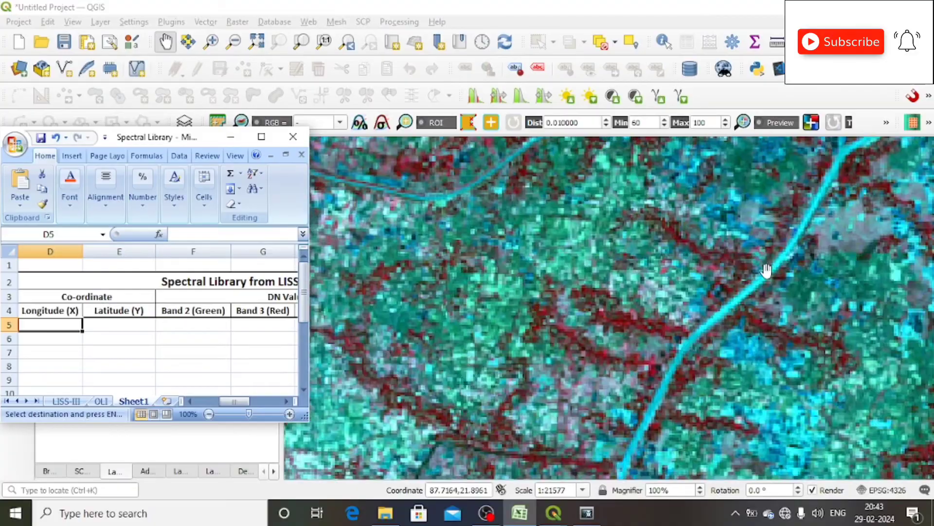
scroll(767, 271, "up", 1)
scroll(768, 271, "up", 1)
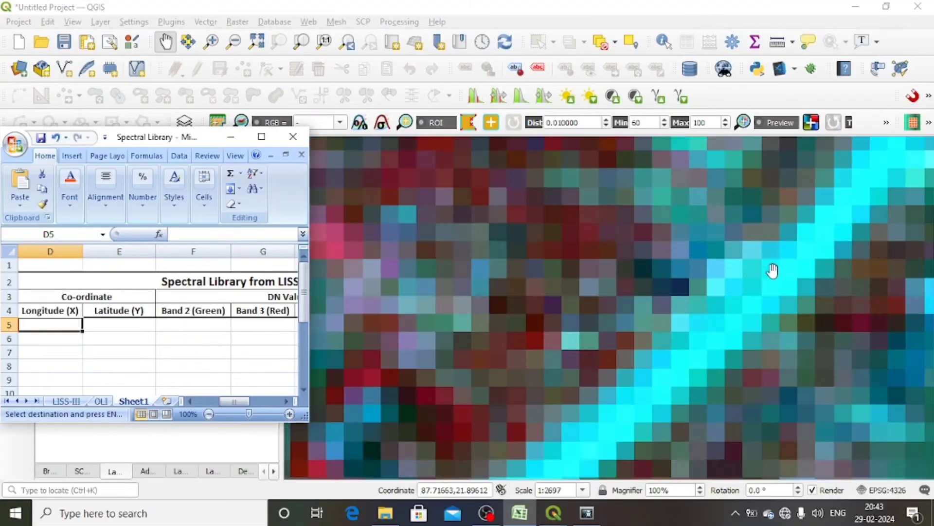
scroll(778, 277, "down", 1)
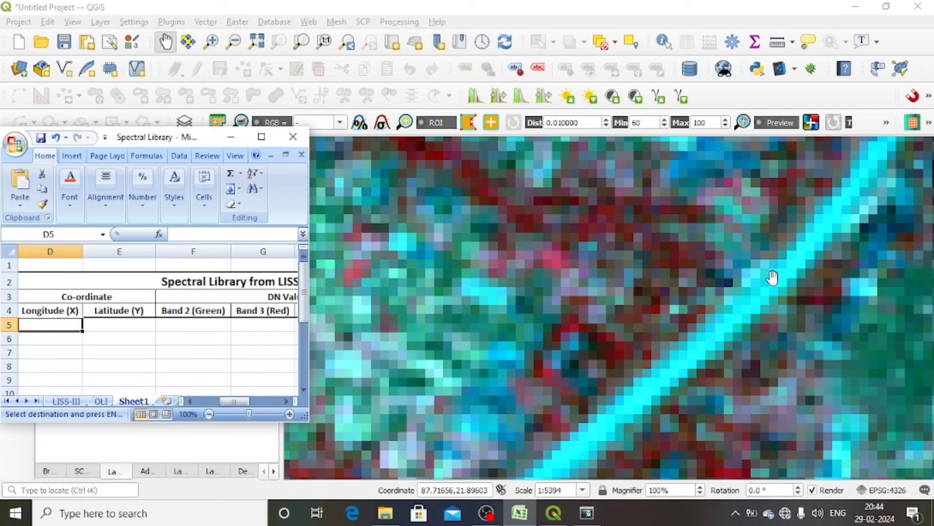
scroll(773, 277, "down", 4)
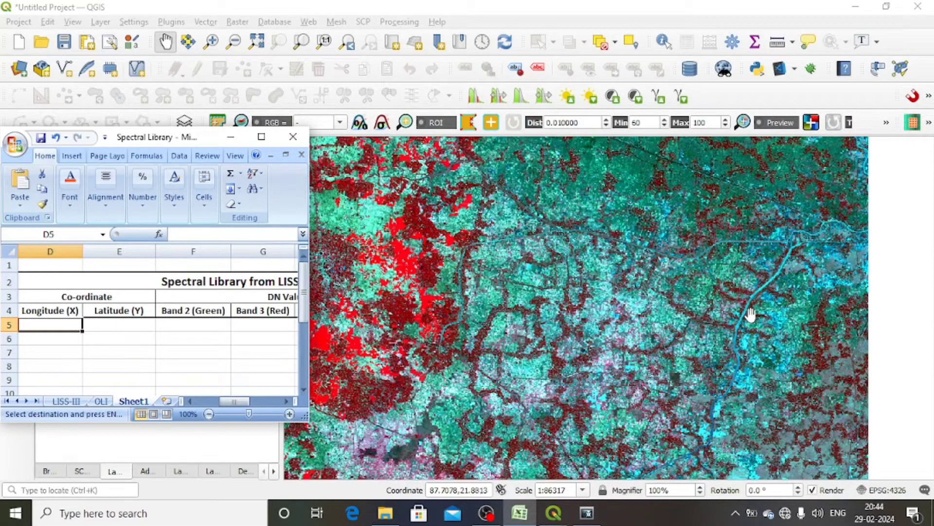
Step: Identify a bright cyan river pixel of the FALSE raster in QGIS and expand its derived coordinates
scroll(774, 275, "up", 1)
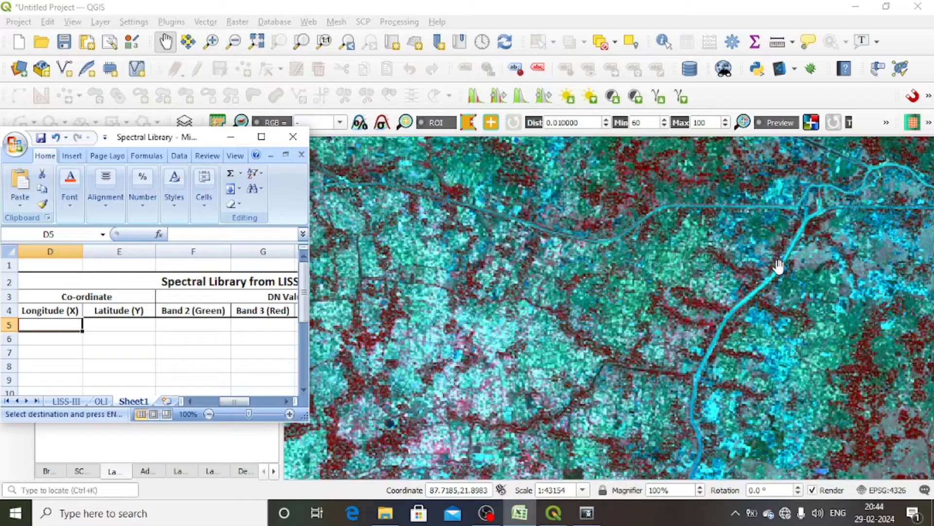
scroll(779, 266, "up", 4)
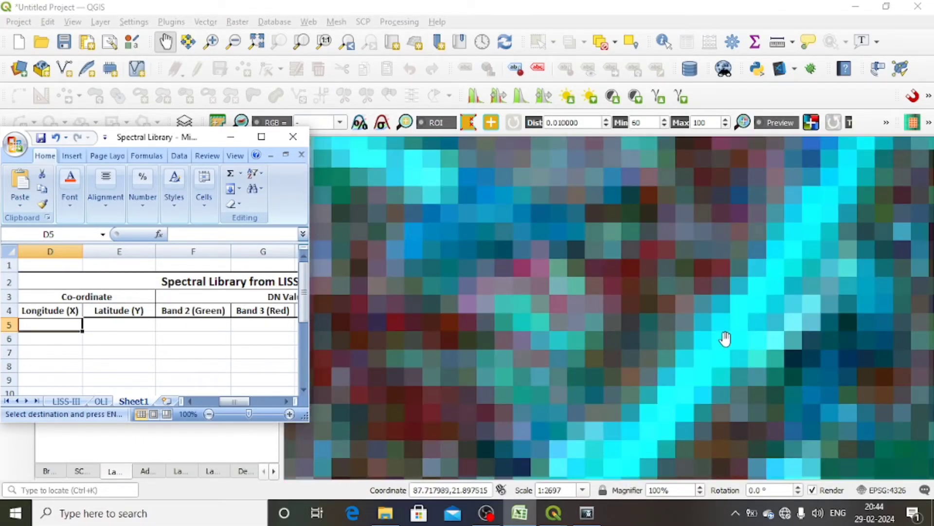
left_click_drag(725, 337, 752, 311)
scroll(752, 311, "up", 1)
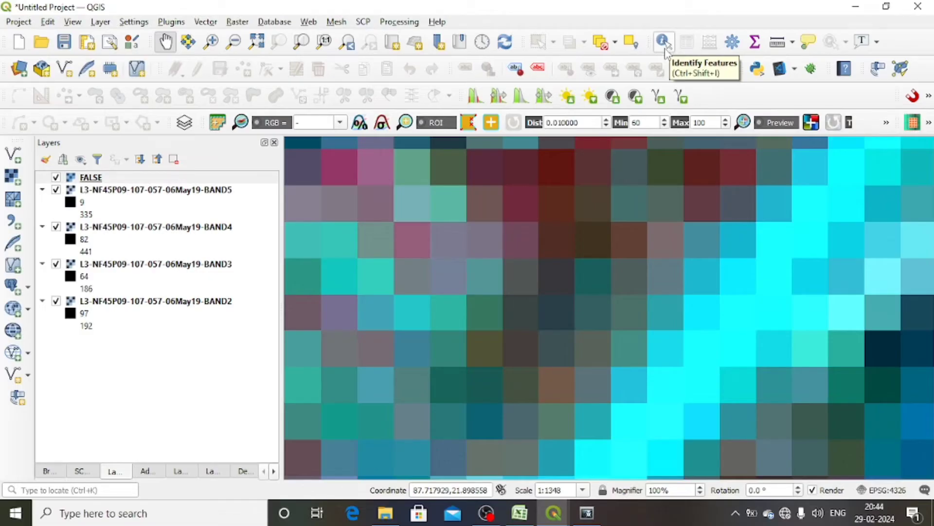
left_click(664, 43)
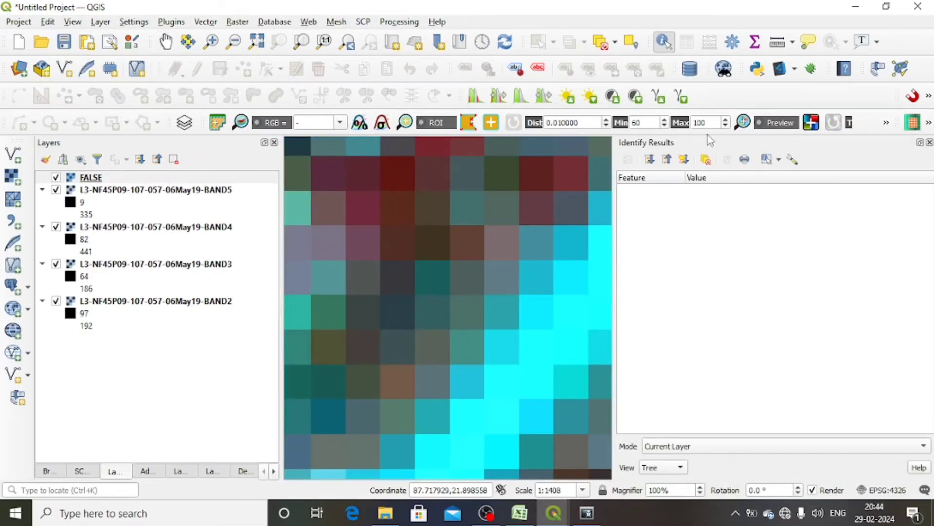
left_click(571, 342)
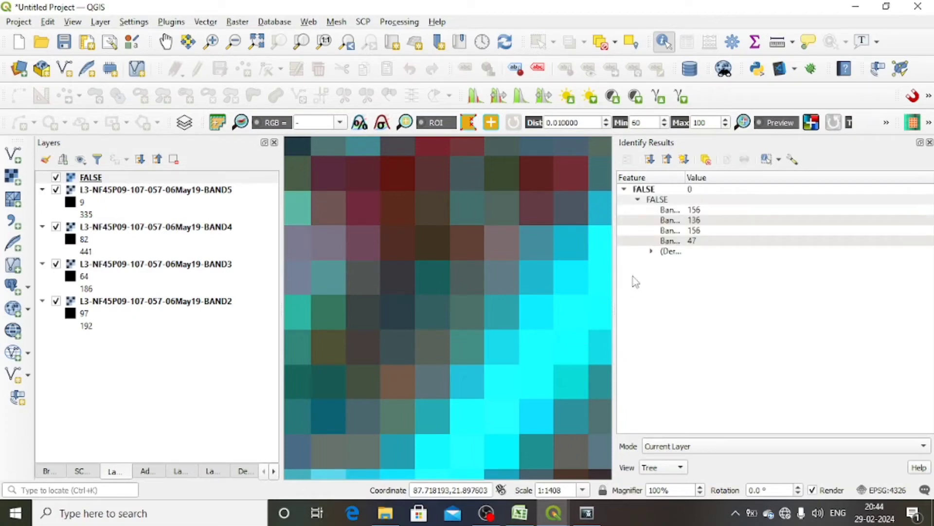
left_click(651, 252)
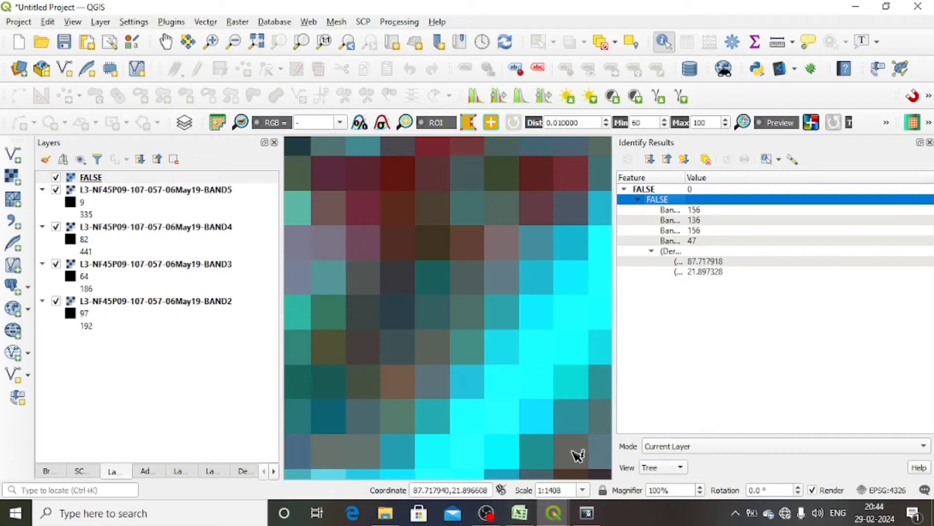
Step: Switch to the Spectral Library workbook and enter serial number 1 in cell C5 under Sl No
left_click(523, 519)
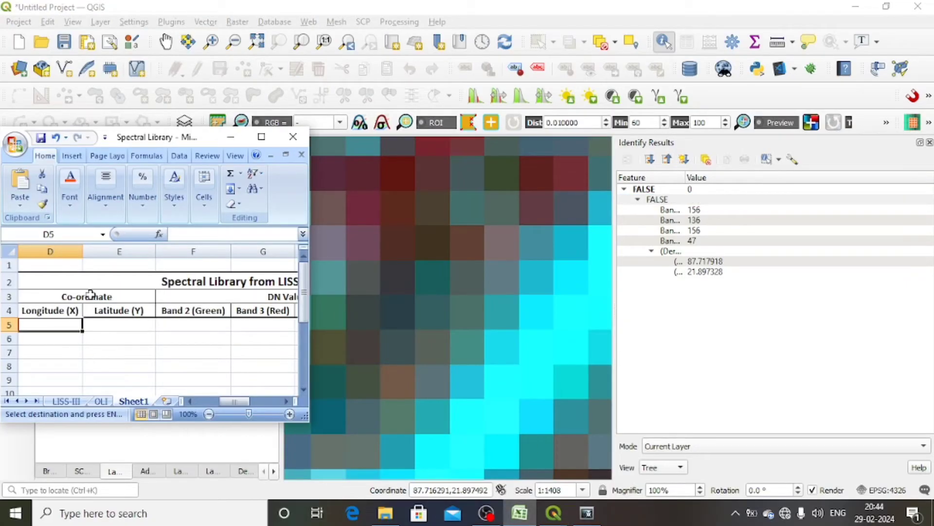
left_click_drag(218, 397, 208, 400)
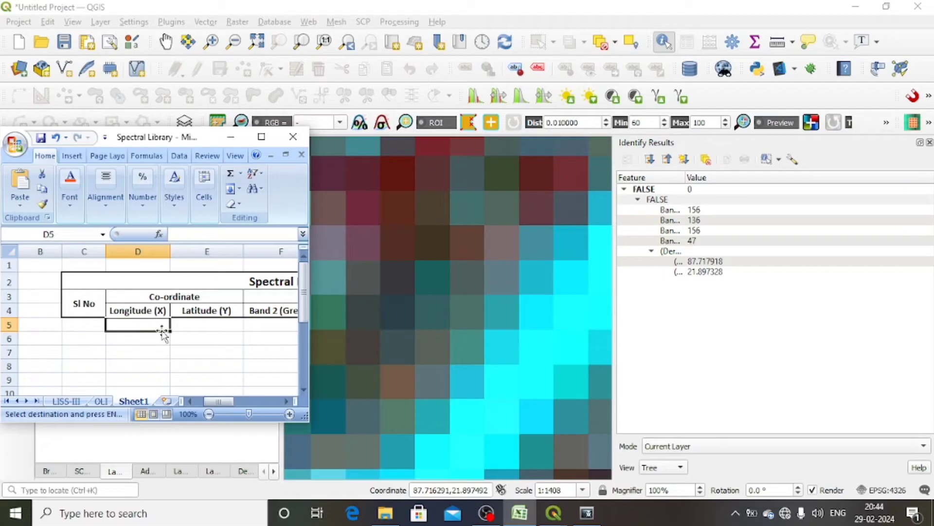
left_click(85, 327)
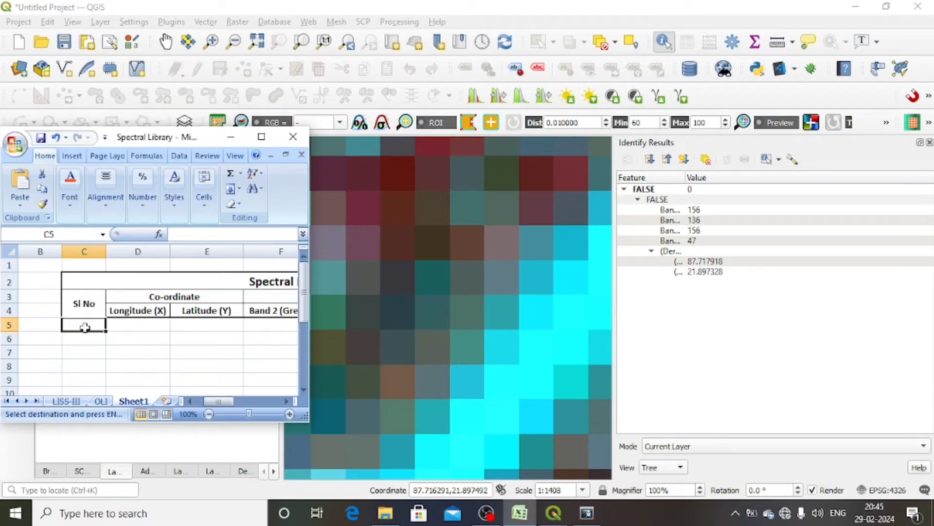
type("1")
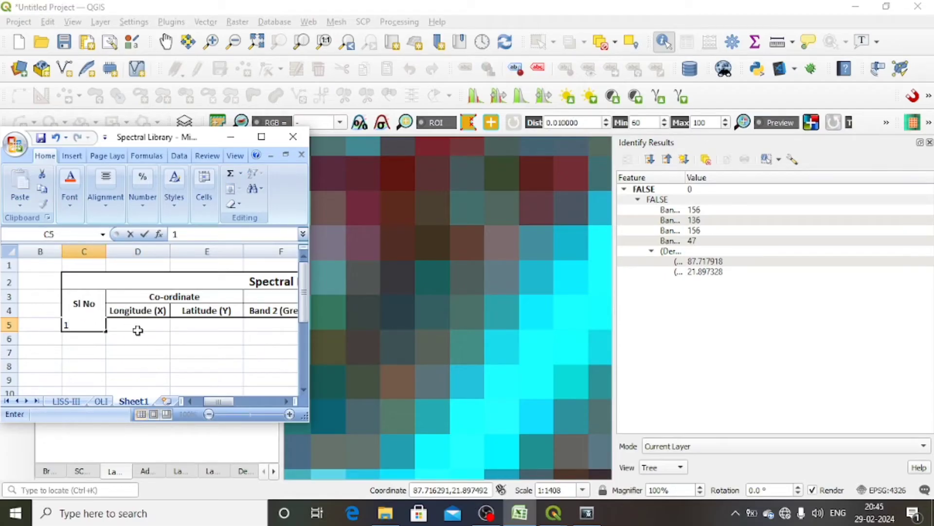
Step: Copy the identified pixel's derived longitude, 87.717918, from QGIS into the Longitude (X) cell D5 of the workbook
left_click(138, 327)
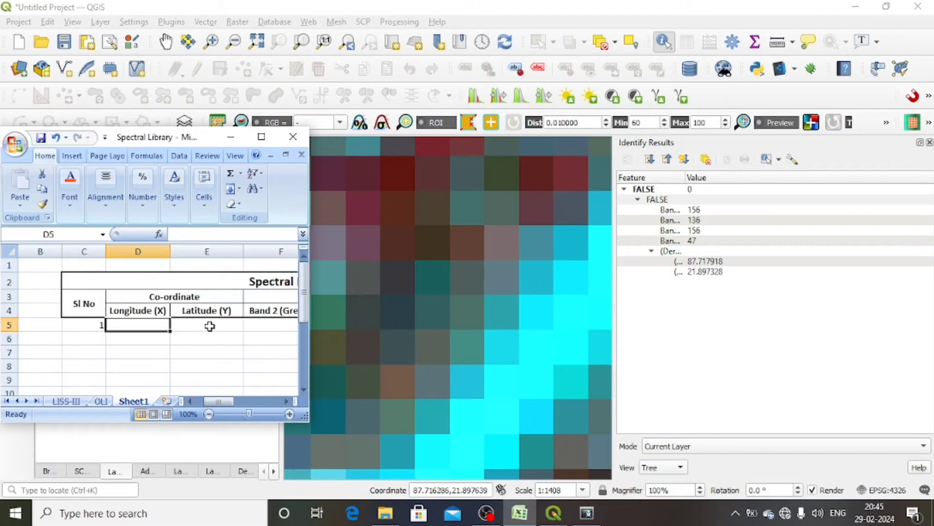
left_click(693, 263)
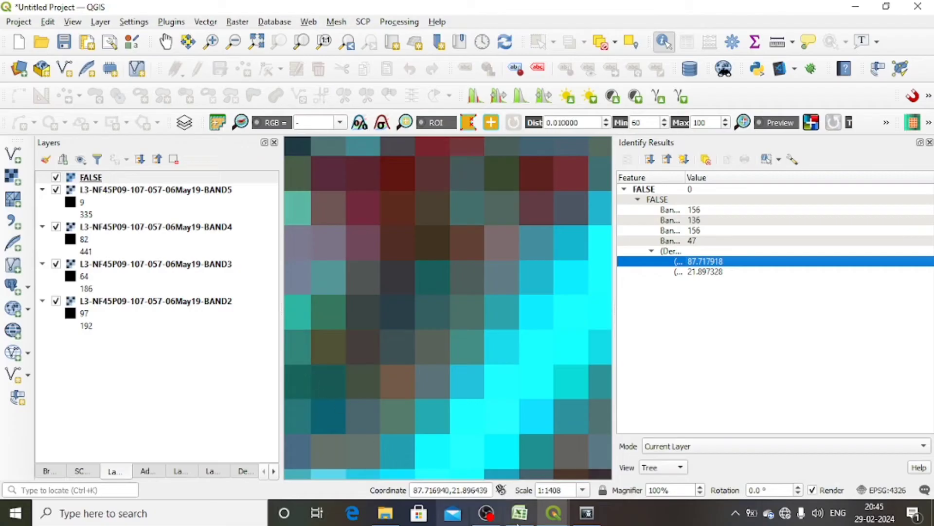
right_click(721, 265)
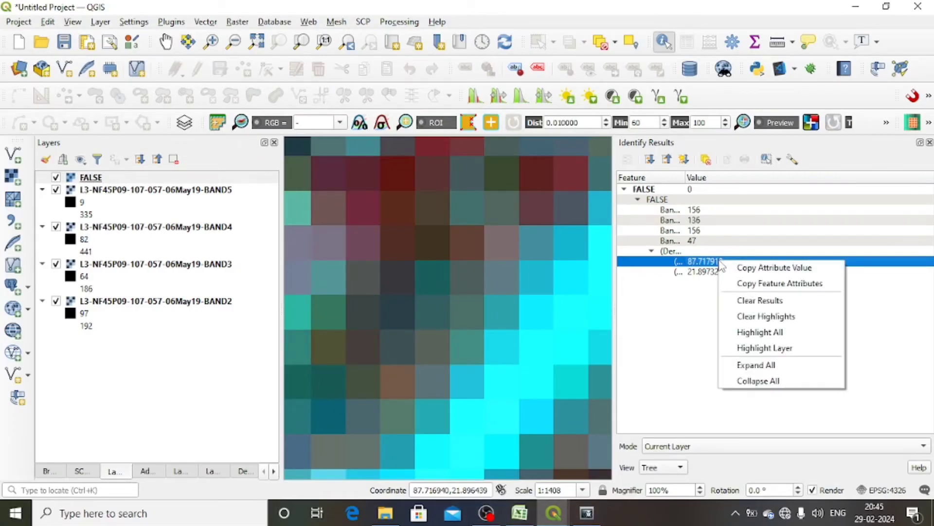
left_click(760, 269)
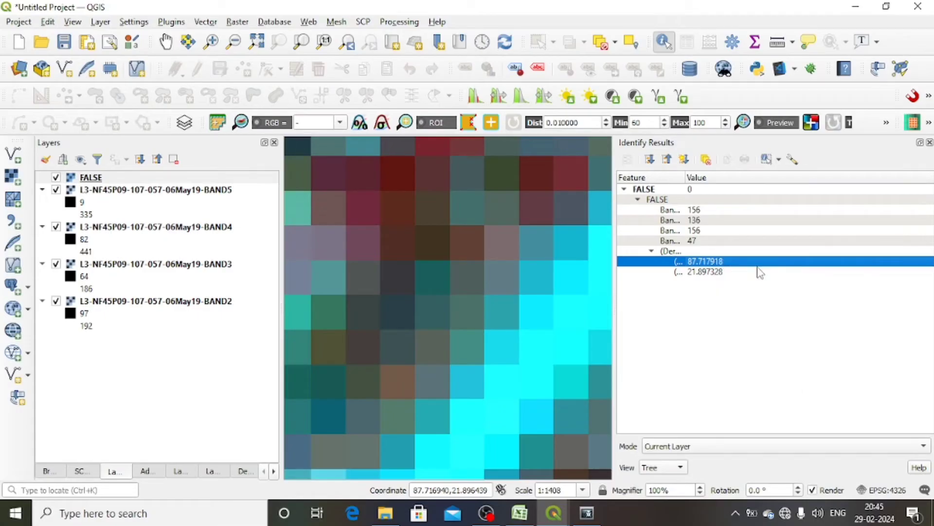
left_click(520, 514)
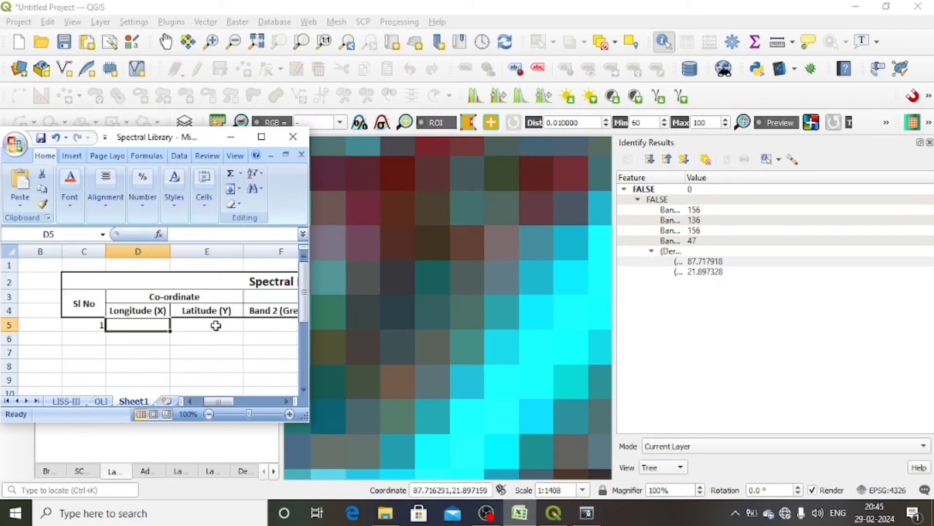
right_click(147, 326)
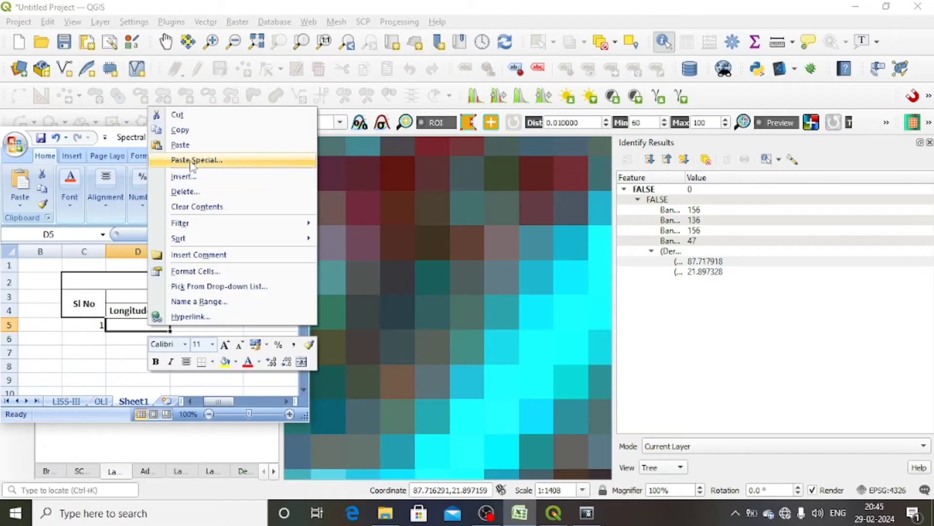
left_click(192, 144)
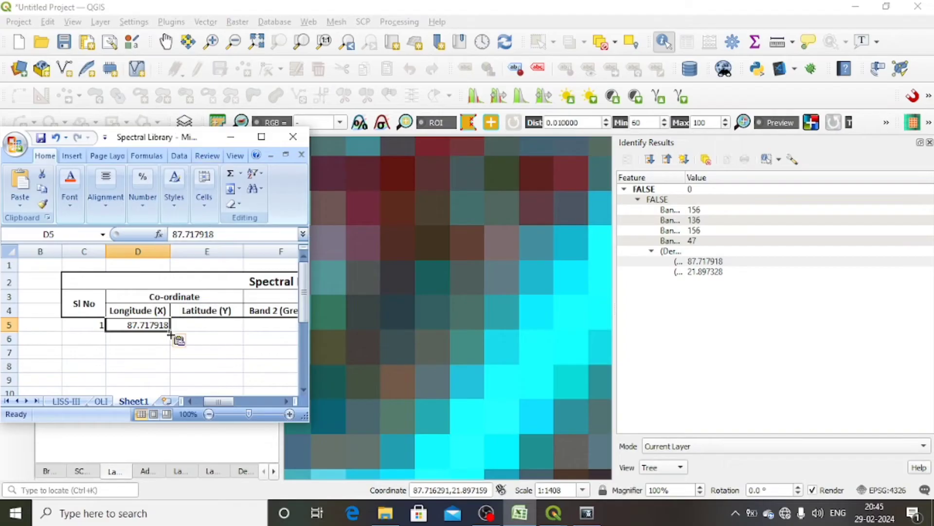
Step: Copy the pixel's derived latitude, 21.897328, from QGIS into the Latitude (Y) cell E5 of the workbook
left_click(209, 326)
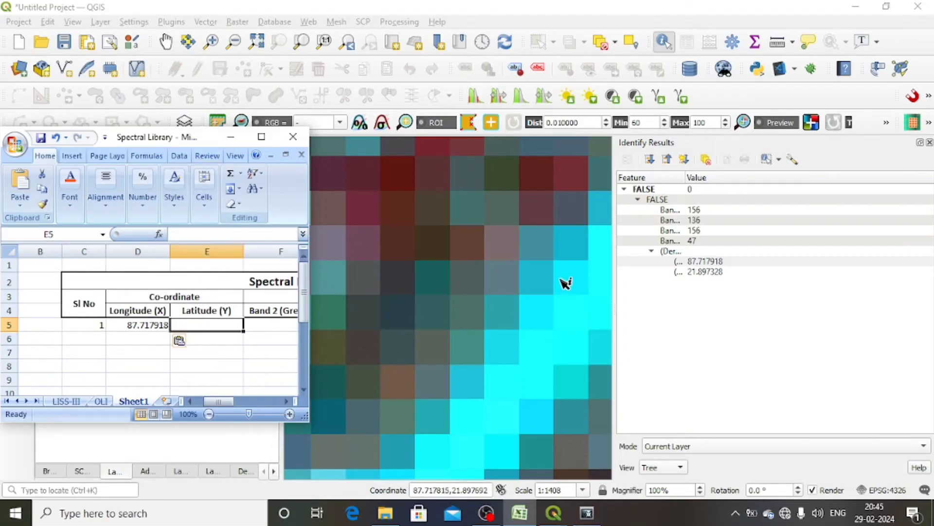
right_click(702, 274)
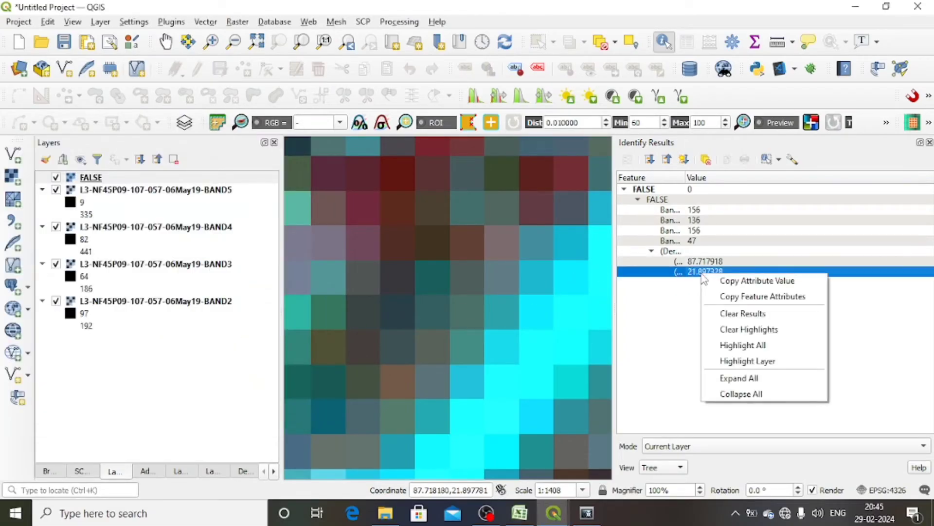
left_click(726, 284)
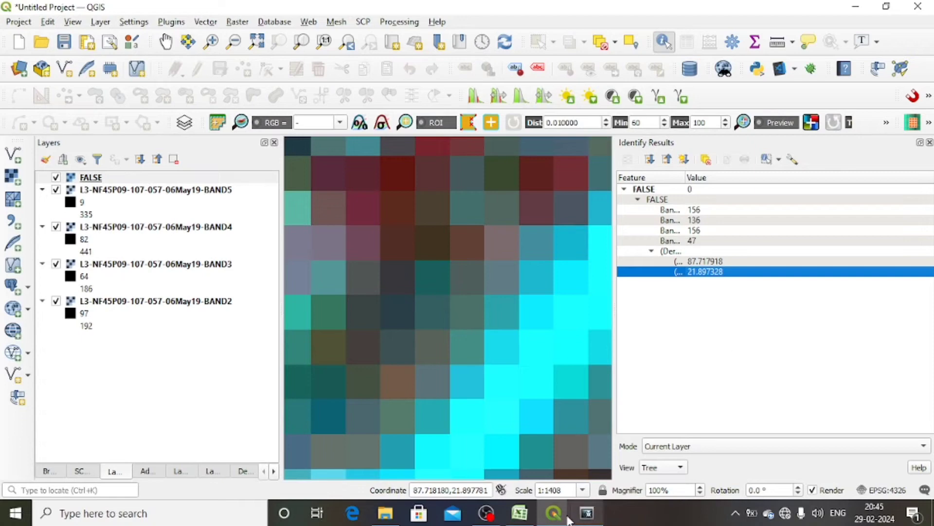
left_click(519, 512)
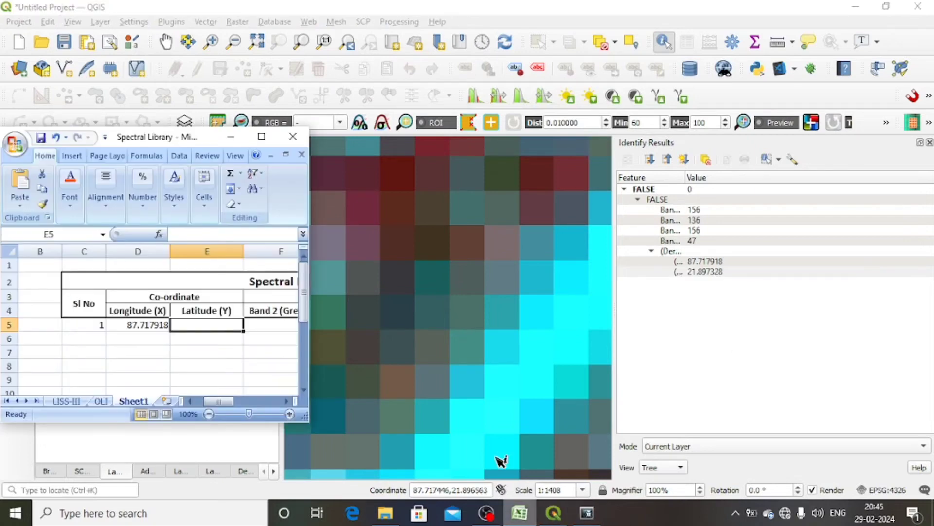
right_click(208, 325)
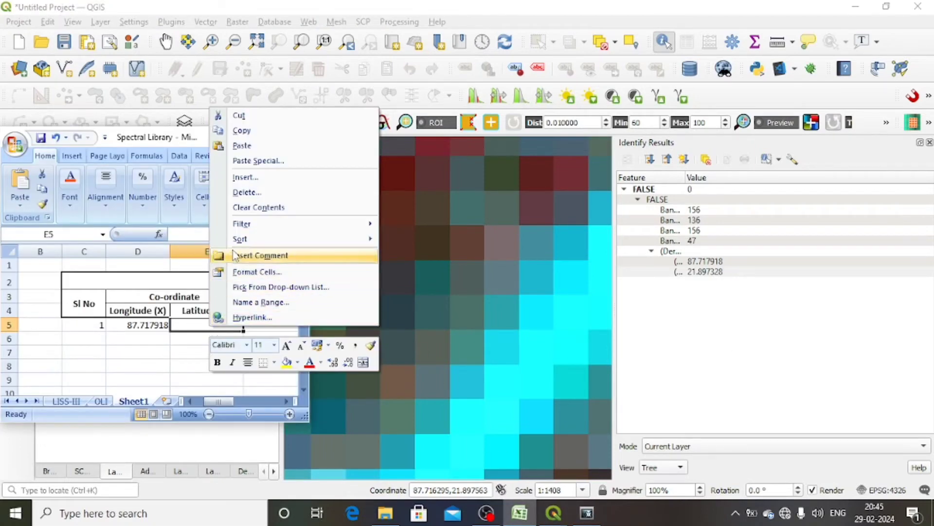
left_click(246, 146)
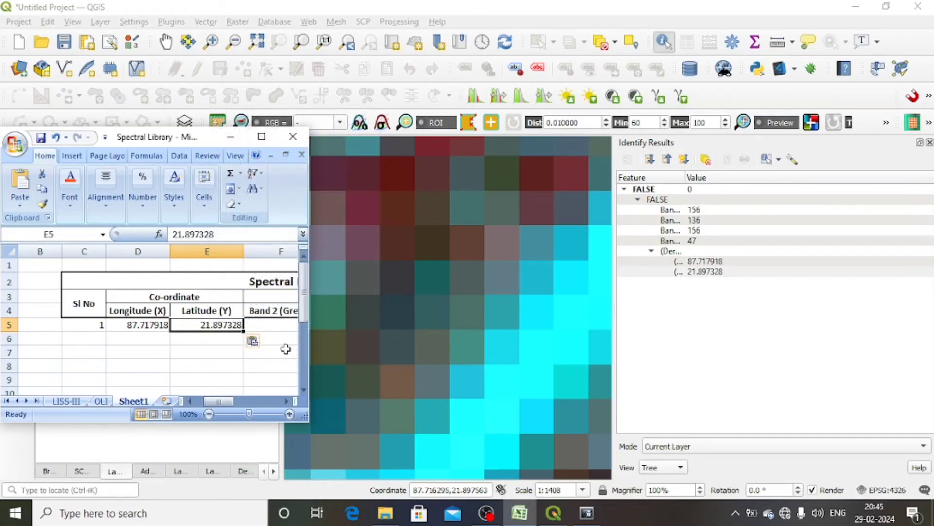
Step: Maximize the workbook and change the green band's DN header in F4 to "Band 1 (Green)"
left_click_drag(220, 405, 237, 405)
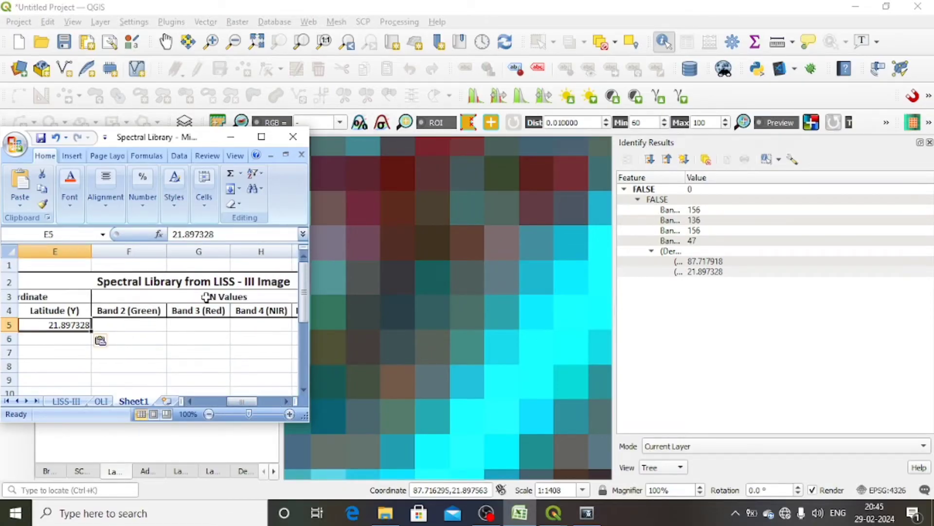
left_click(127, 312)
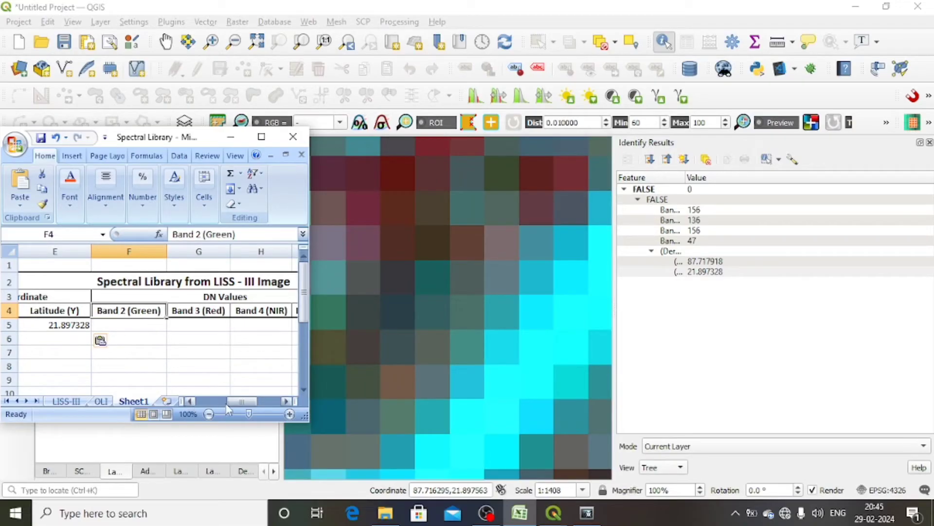
mouse_move(247, 402)
left_mouse_down()
mouse_move(263, 404)
mouse_move(243, 403)
left_mouse_up()
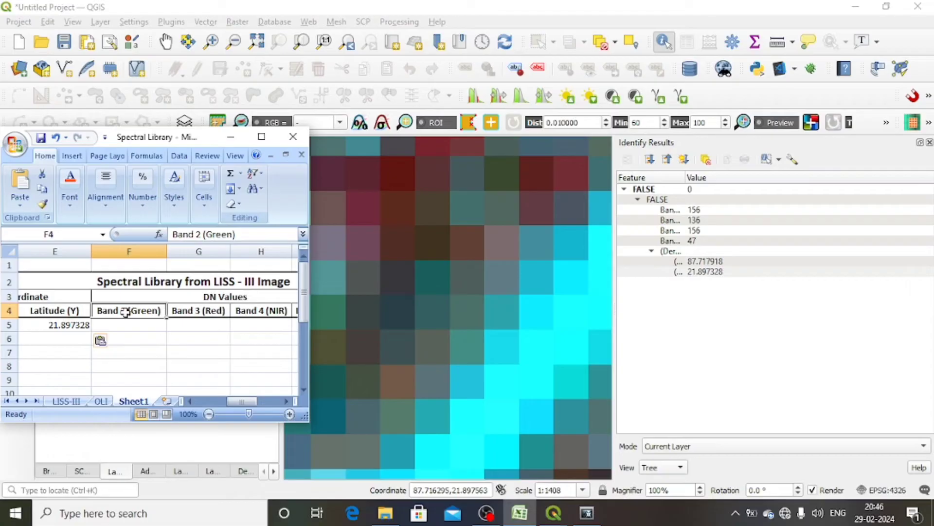
left_click(261, 137)
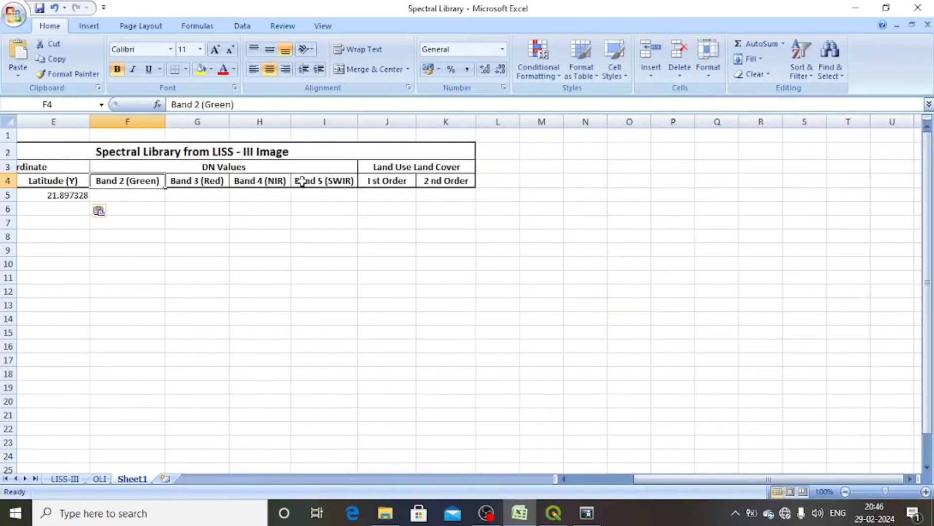
double_click(122, 182)
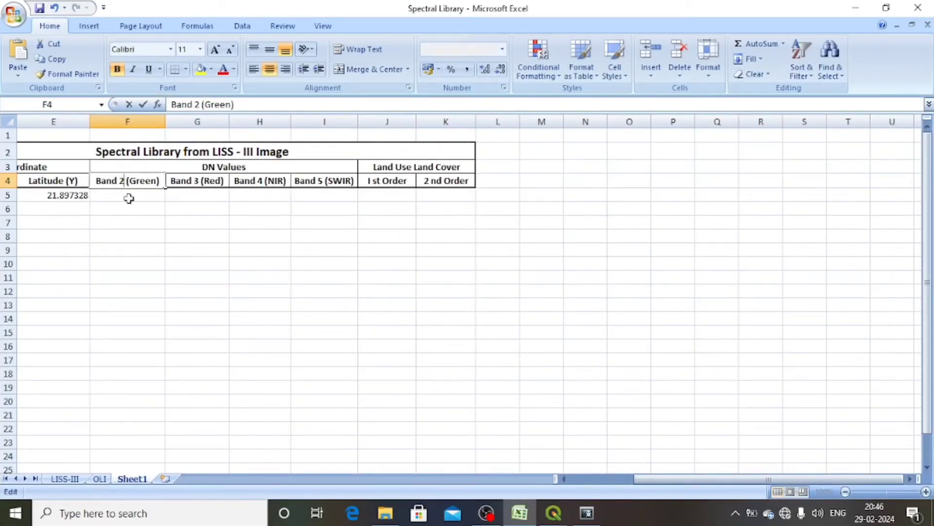
key("BackSpace")
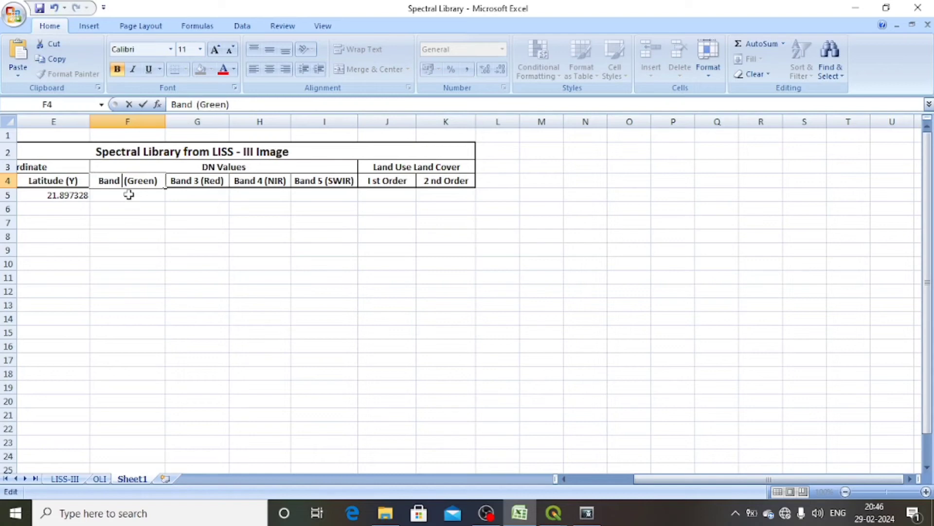
type("1")
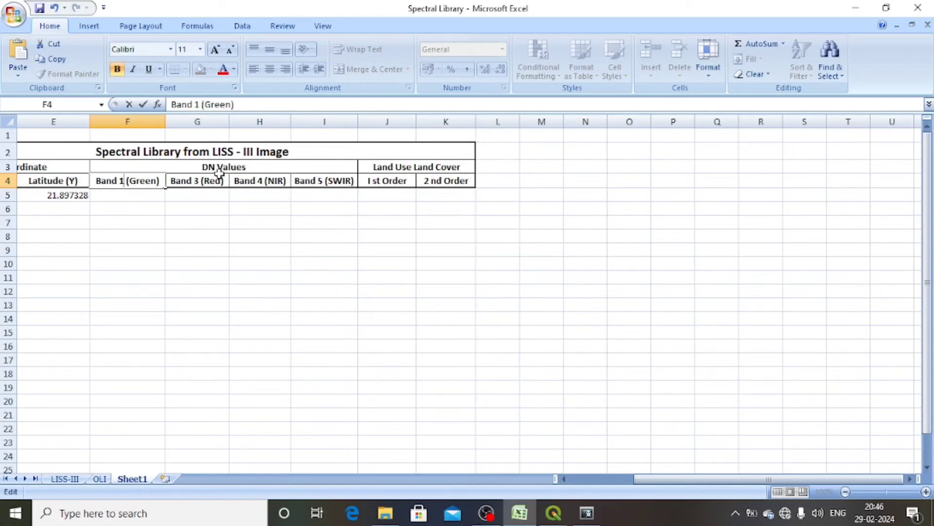
Step: Renumber the red and near-infrared headers in G4 and H4 as "Band 2 (Red)" and "Band 3 (NIR)"
left_click(199, 182)
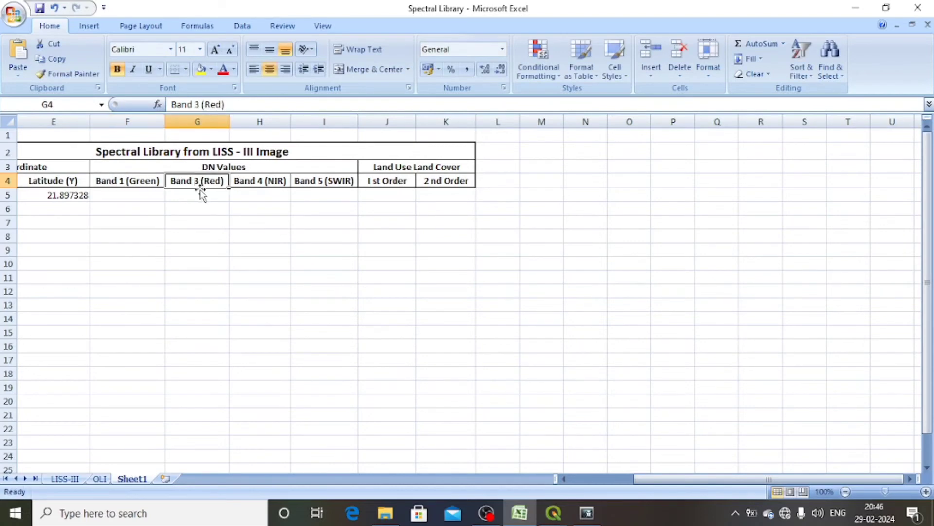
double_click(199, 182)
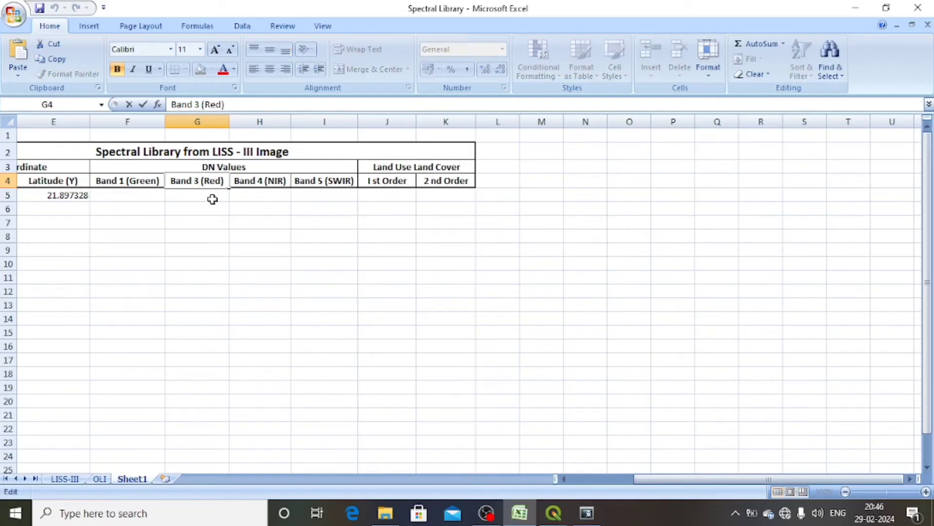
key("BackSpace")
type("2")
left_click(263, 182)
double_click(264, 182)
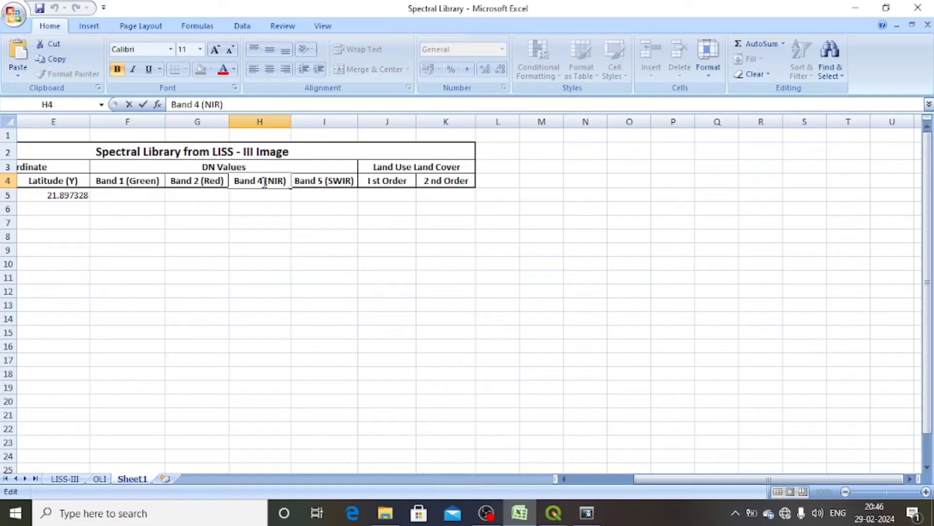
key("BackSpace")
type("3")
Step: Change the header in I4 to "Band 4(SWIR)" and shrink the workbook window back beside the QGIS map
left_click(324, 180)
double_click(325, 182)
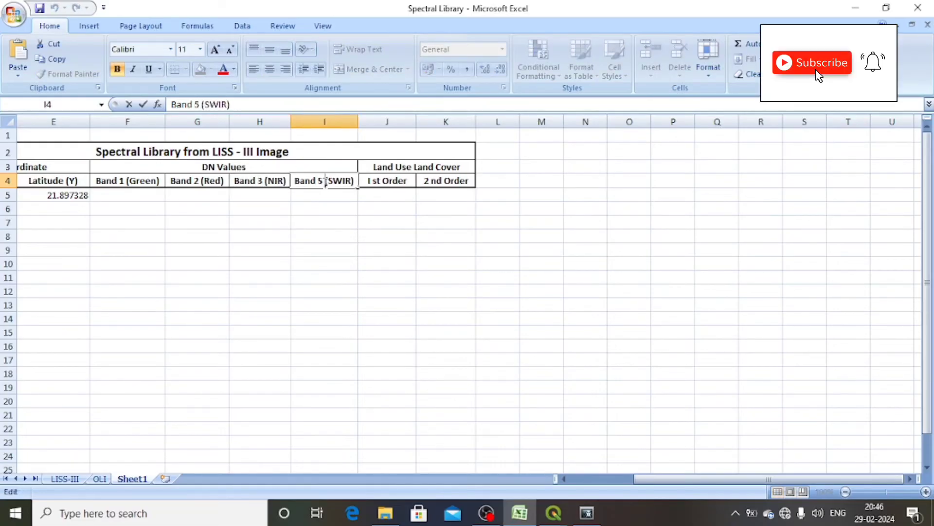
key("BackSpace")
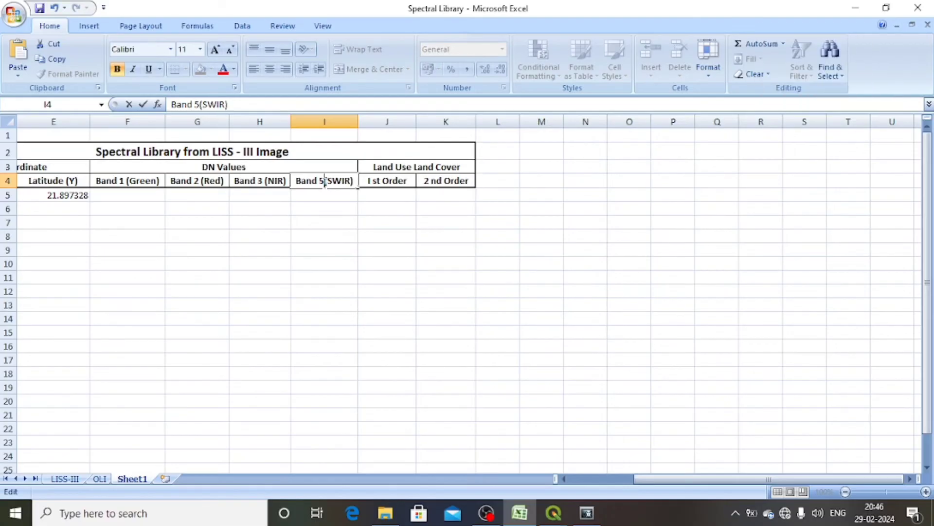
key("BackSpace")
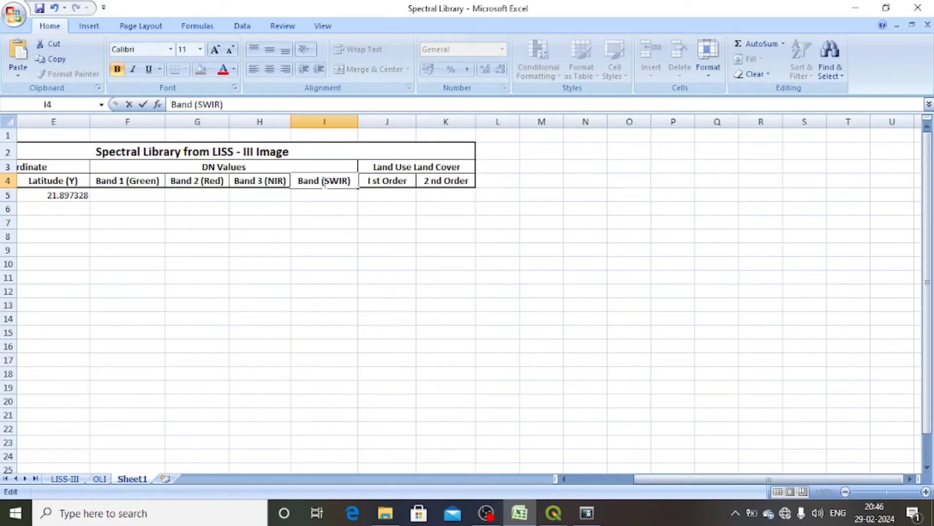
type("4")
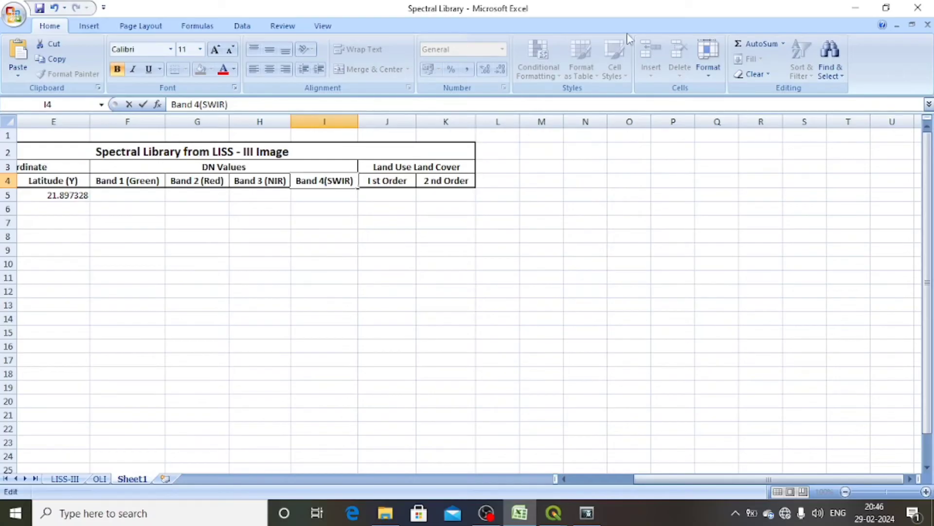
left_click(889, 9)
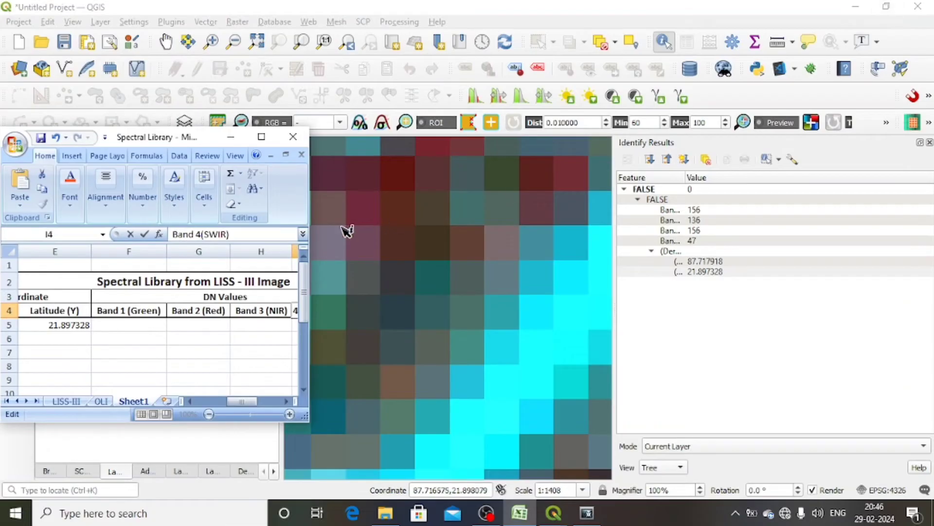
Step: Copy the pixel's first band value, 156, from QGIS into the Band 1 (Green) cell F5 of the workbook
left_click(133, 326)
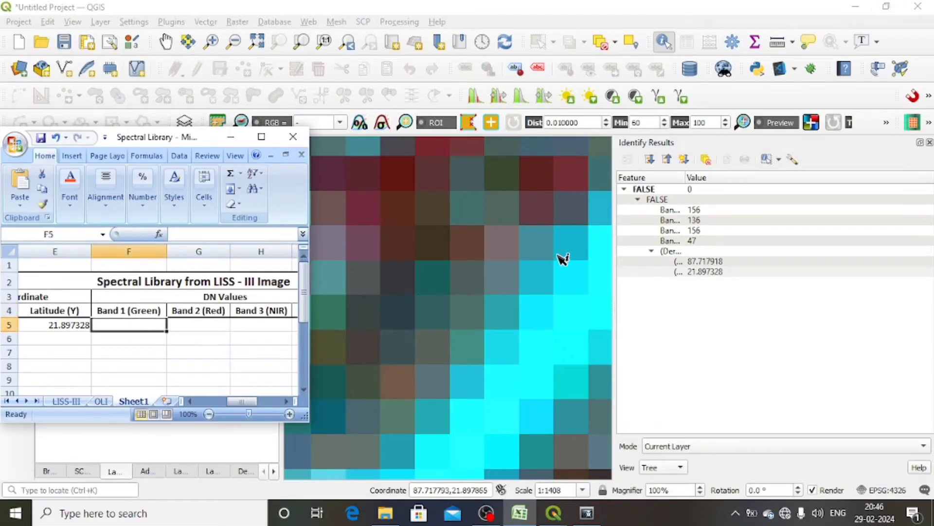
left_click(711, 210)
left_click(716, 221)
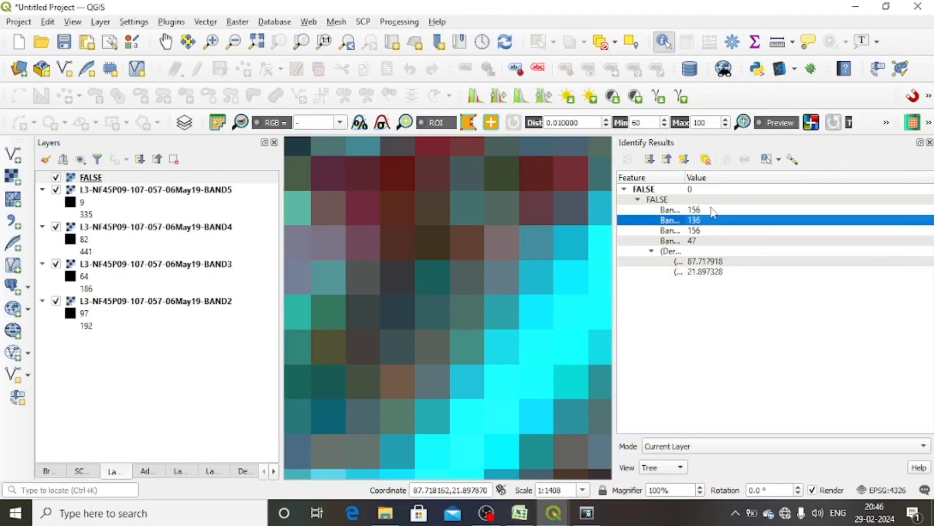
right_click(712, 209)
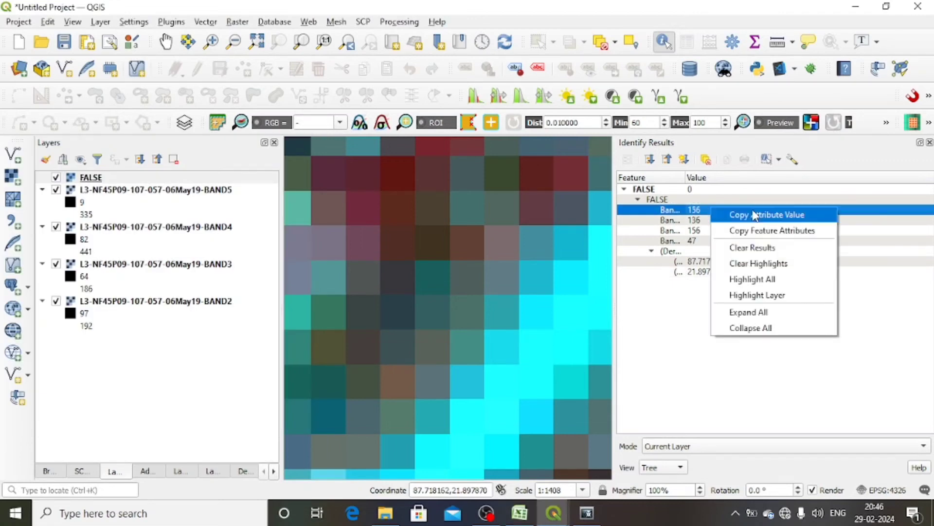
left_click(755, 215)
left_click(520, 512)
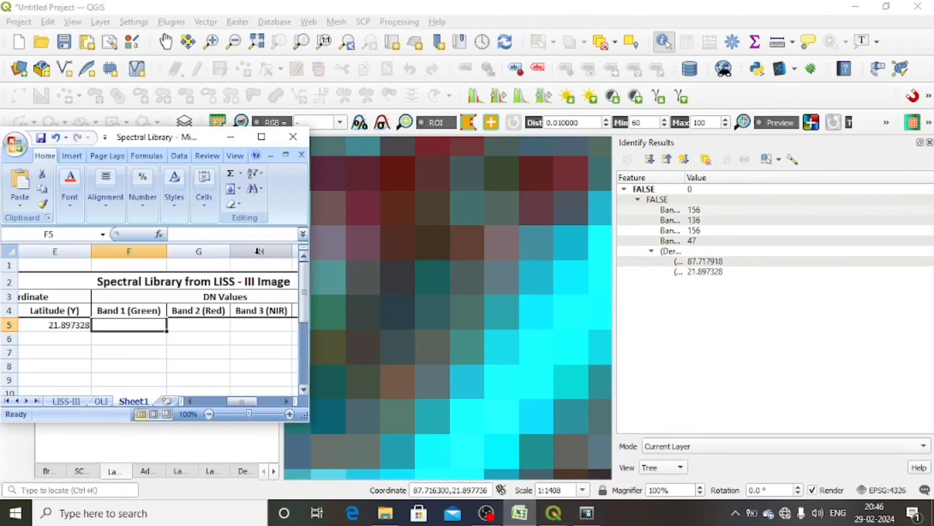
right_click(132, 325)
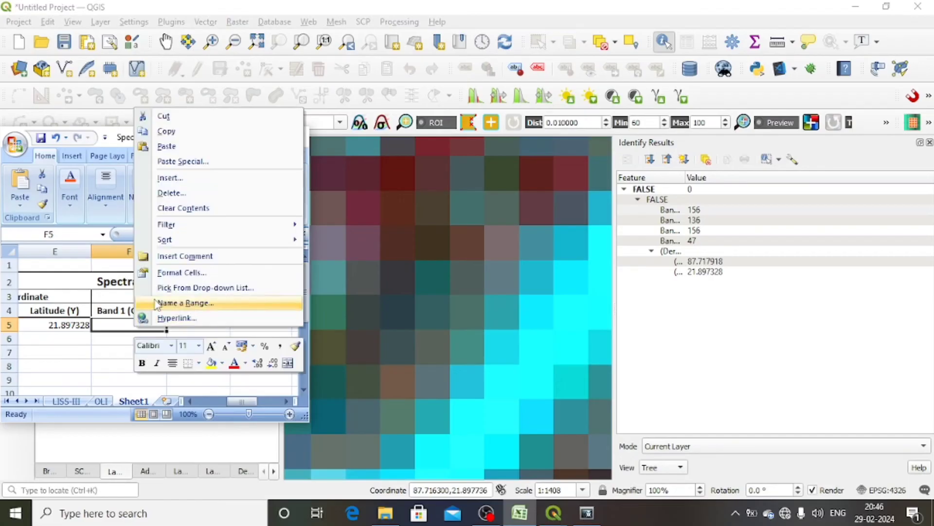
left_click(201, 146)
Step: Copy the pixel's second band value, 136, from QGIS into the Band 2 (Red) cell G5 of the workbook
left_click(216, 326)
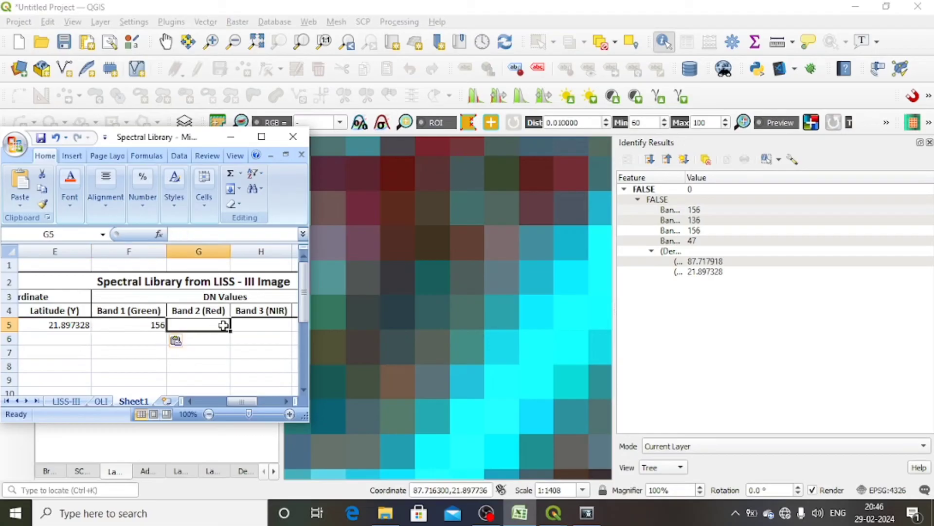
left_click(708, 224)
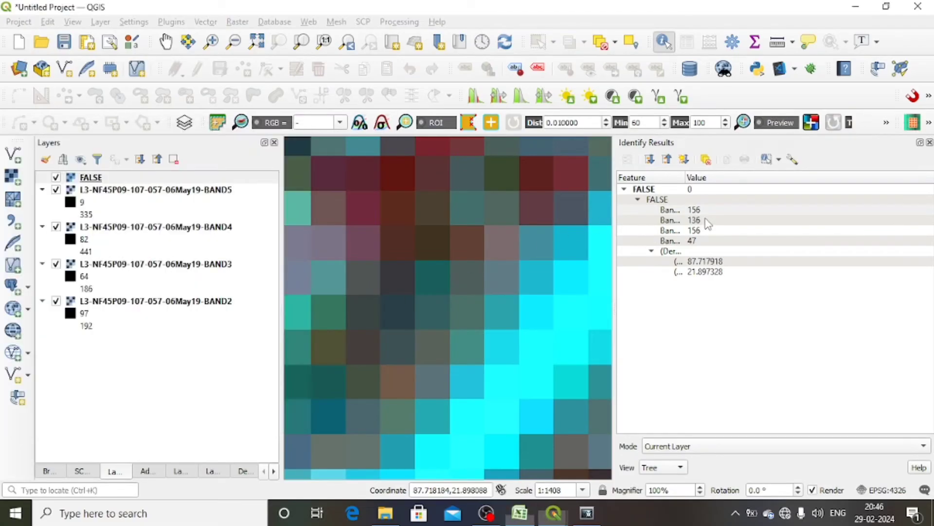
right_click(707, 221)
left_click(726, 226)
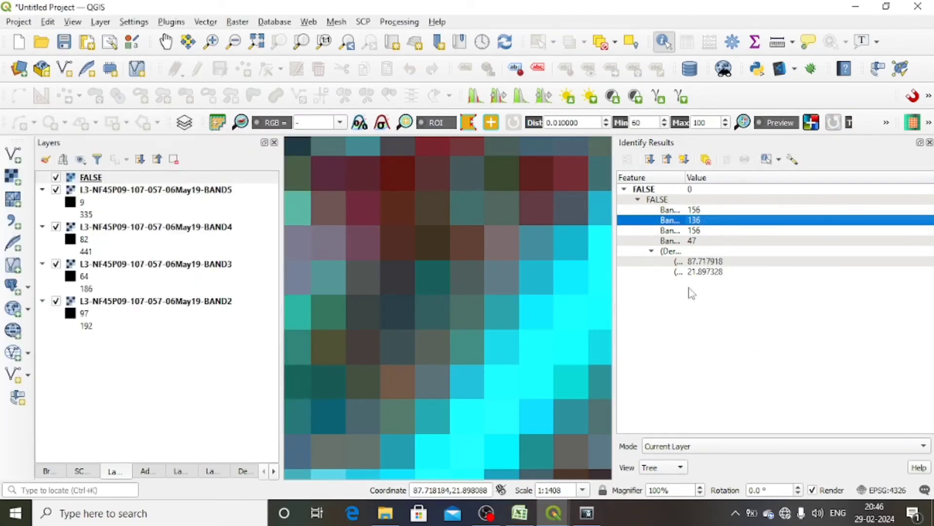
left_click(520, 513)
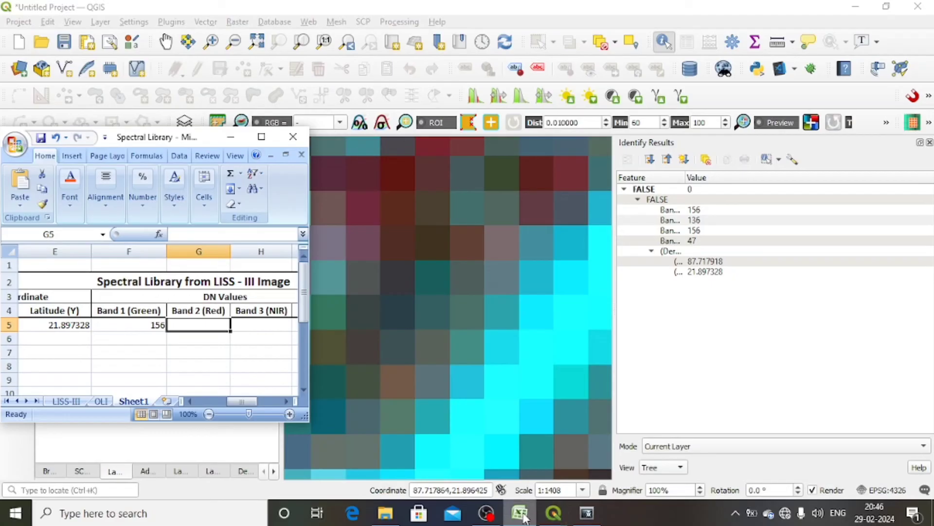
right_click(200, 325)
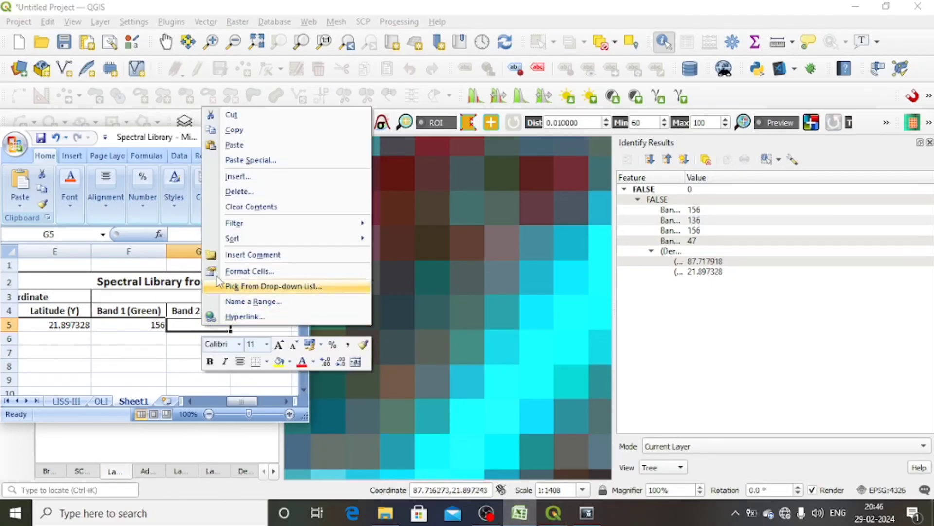
left_click(245, 145)
Step: Copy the pixel's third band value, 156, from QGIS into the Band 3 (NIR) cell H5 of the workbook
left_click_drag(248, 403, 259, 401)
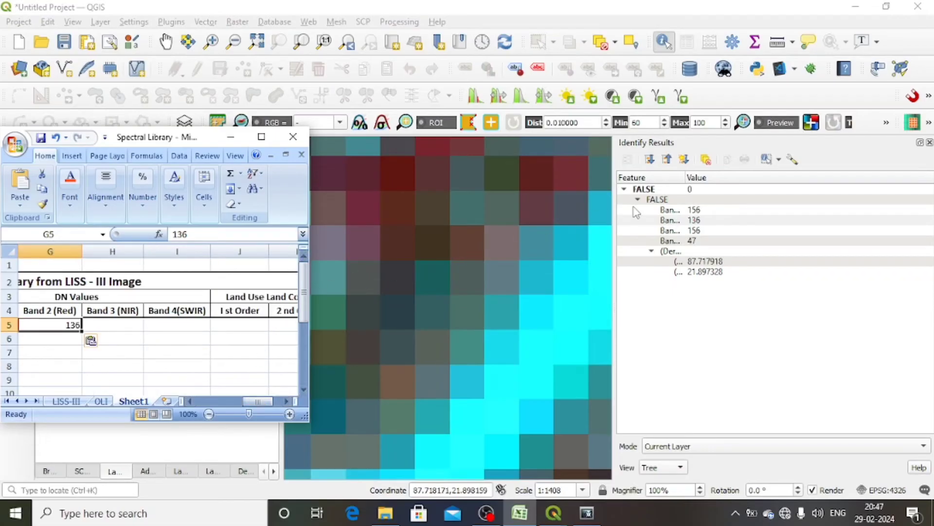
left_click(699, 231)
right_click(700, 230)
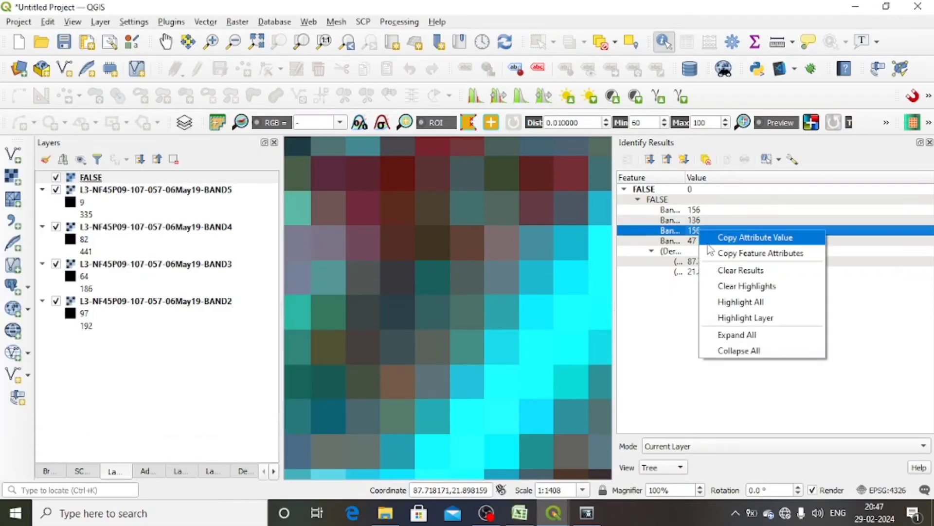
left_click(749, 252)
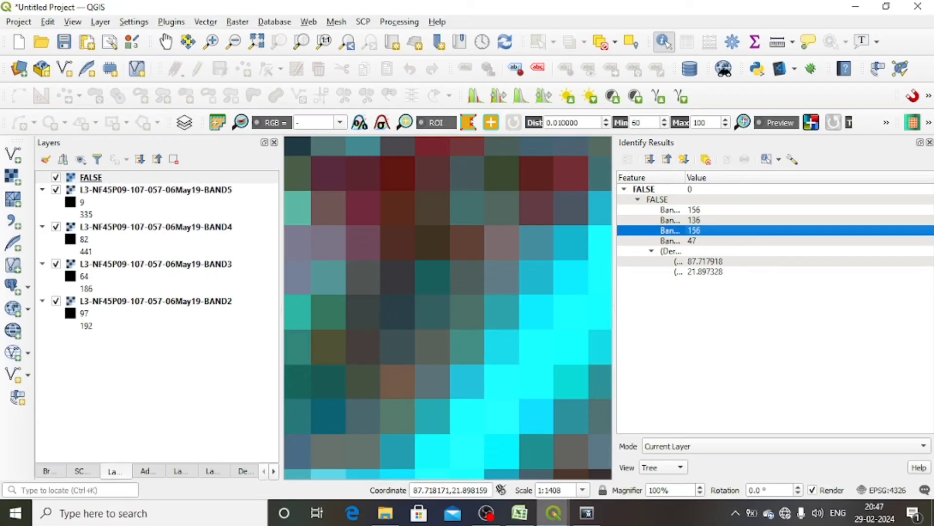
key("alt+Tab")
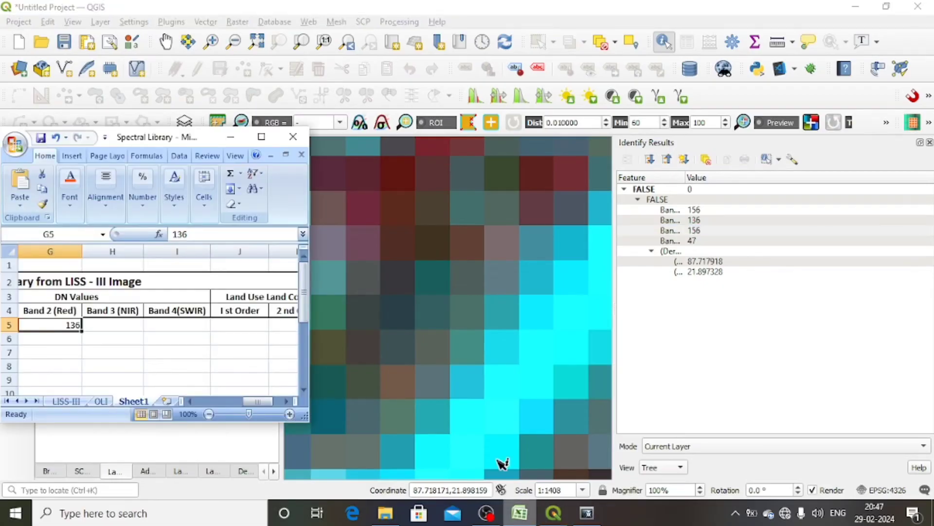
right_click(118, 326)
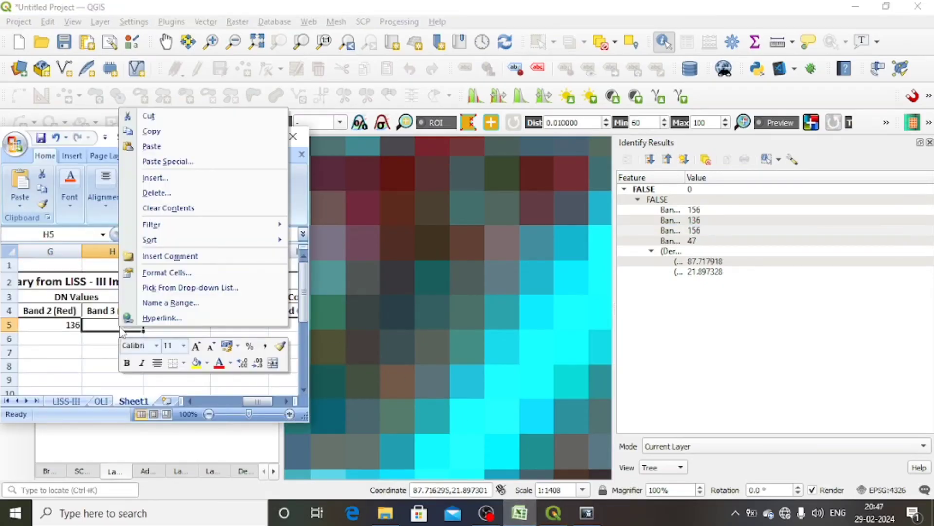
left_click(170, 147)
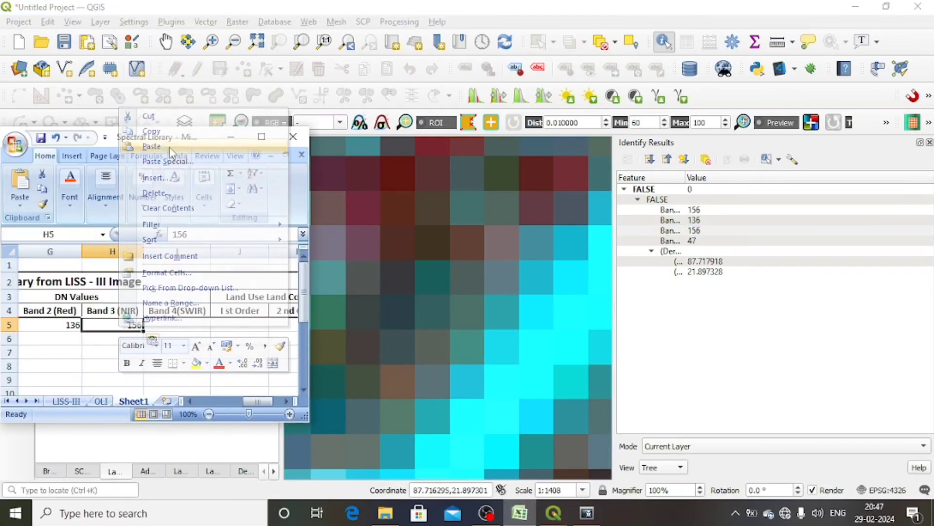
Step: Copy the pixel's fourth band value, 47, from QGIS into the Band 4(SWIR) cell I5 of the workbook
left_click(192, 326)
left_click(693, 245)
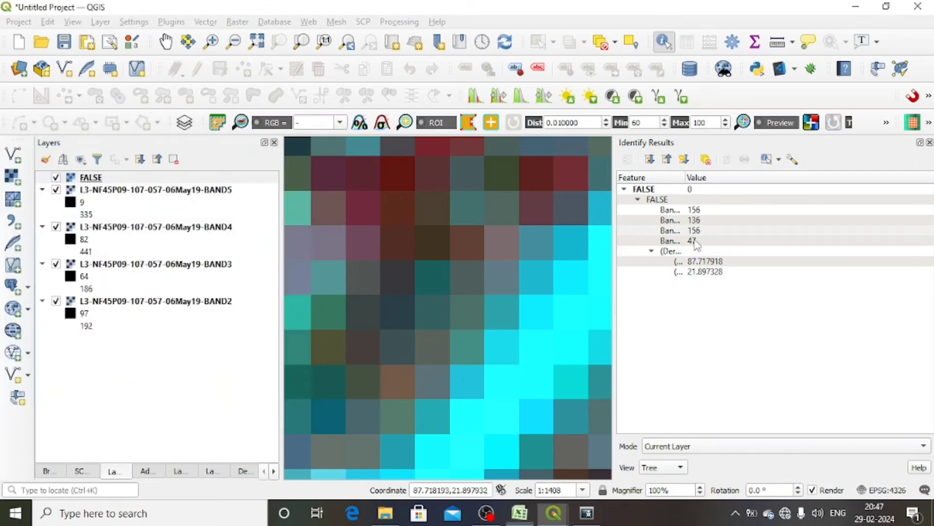
right_click(693, 242)
left_click(712, 249)
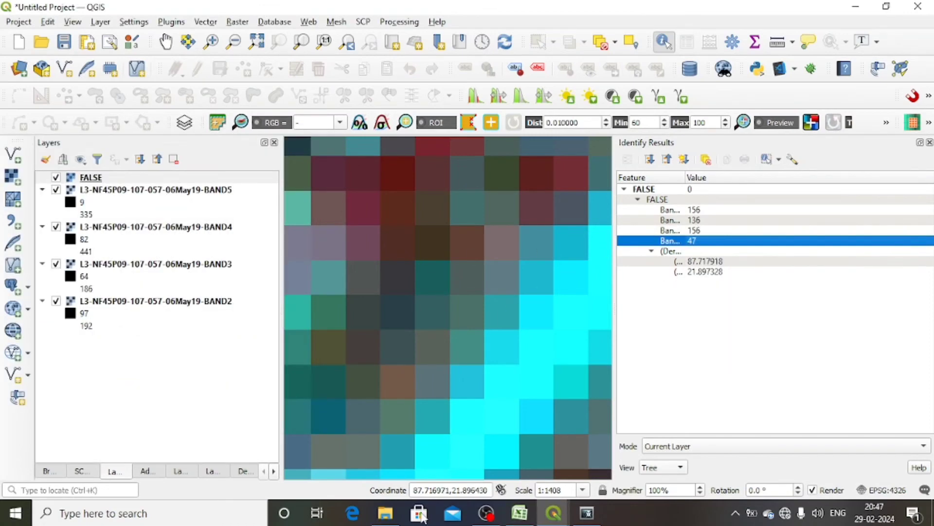
left_click(519, 512)
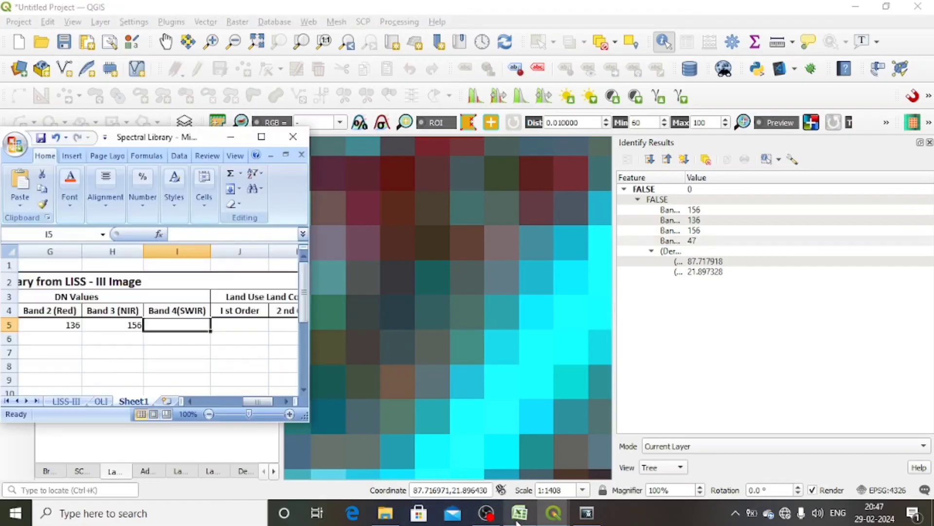
right_click(176, 326)
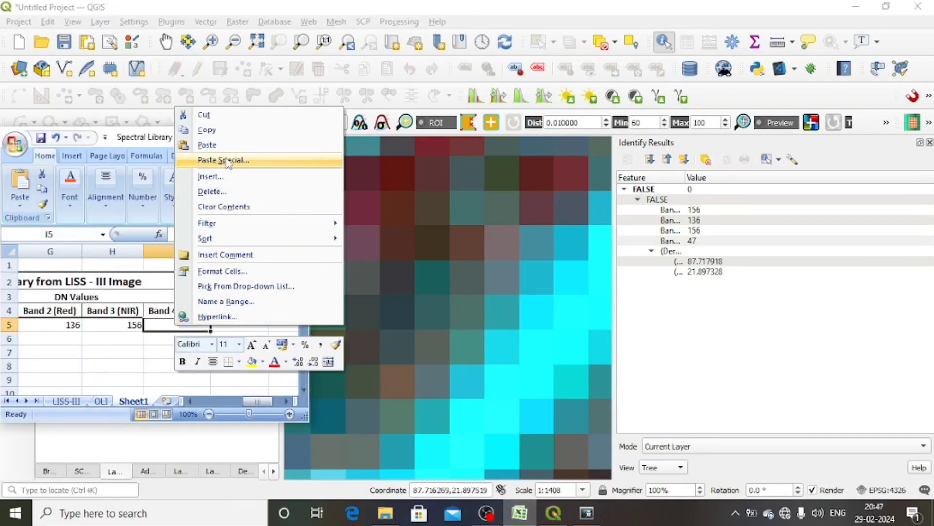
left_click(207, 144)
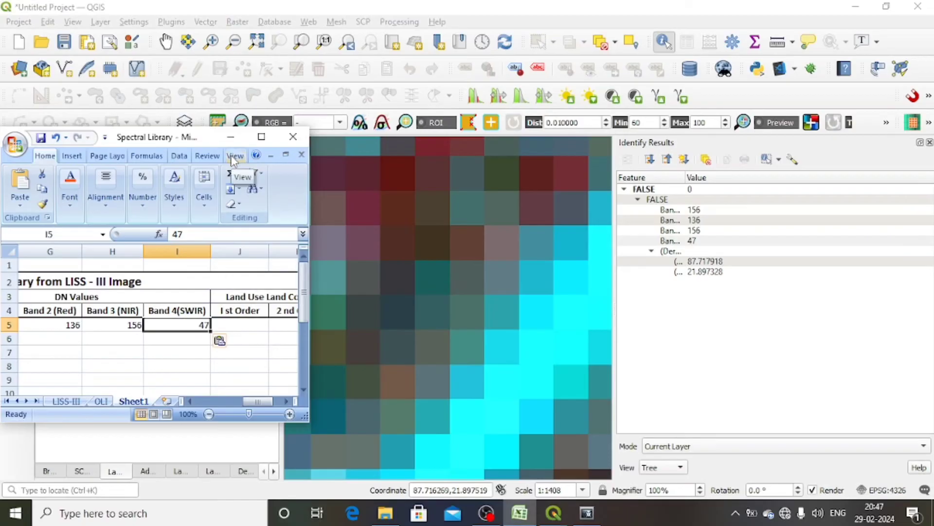
Step: Enter RIVER as the first-order land use class in J5 and close the Identify Results in QGIS
left_click(254, 329)
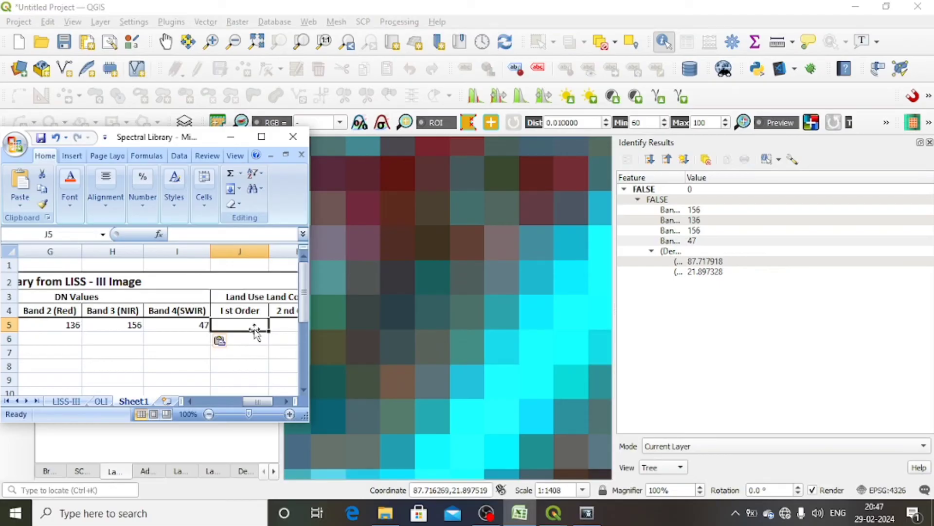
type("RIVER")
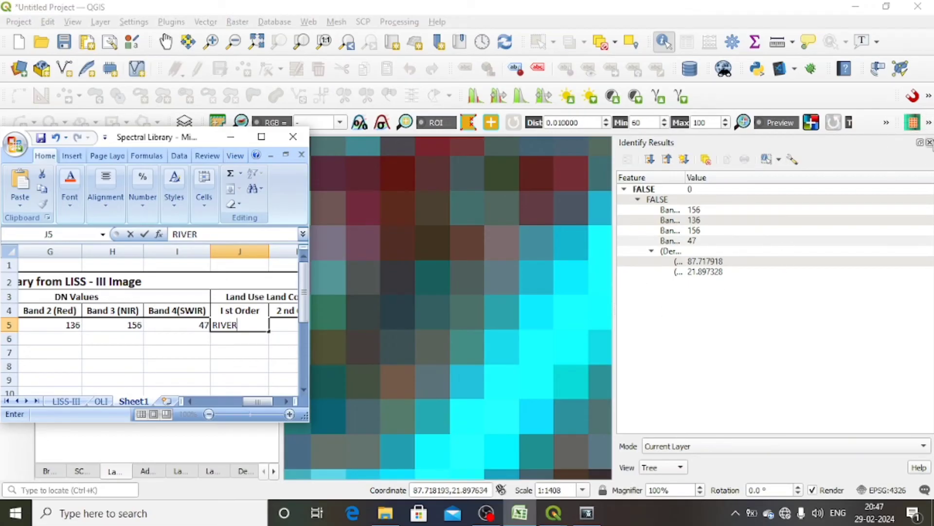
left_click(929, 142)
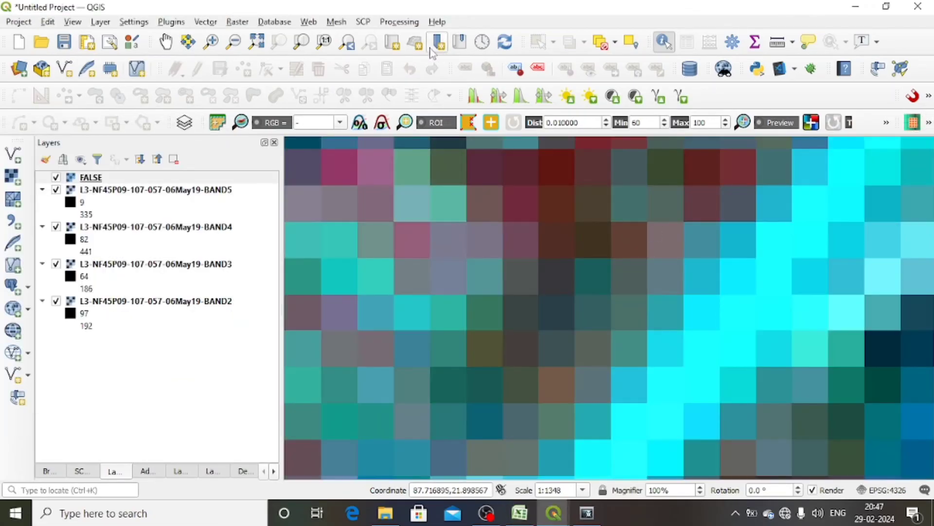
Step: Zoom out from the river pixels and pan west across the false colour composite to view the bright red area
left_click(164, 43)
scroll(559, 276, "down", 4)
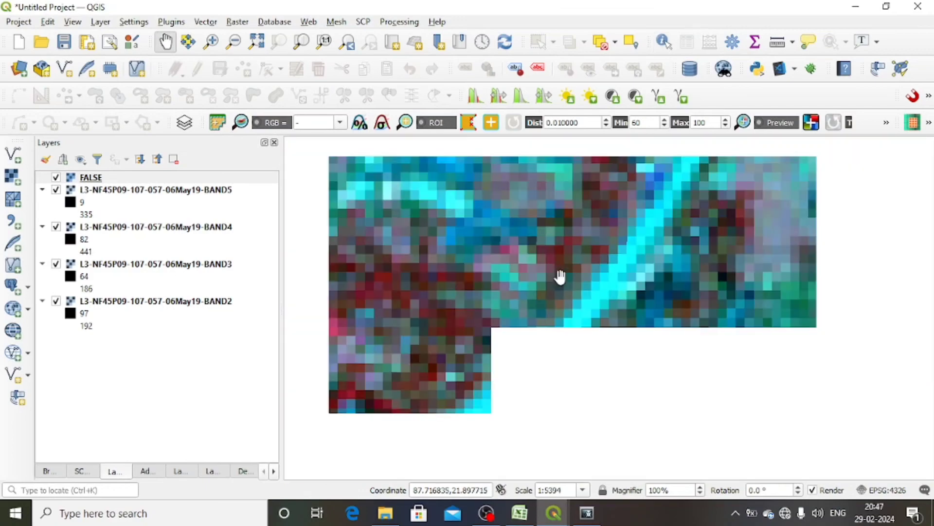
scroll(592, 279, "down", 1)
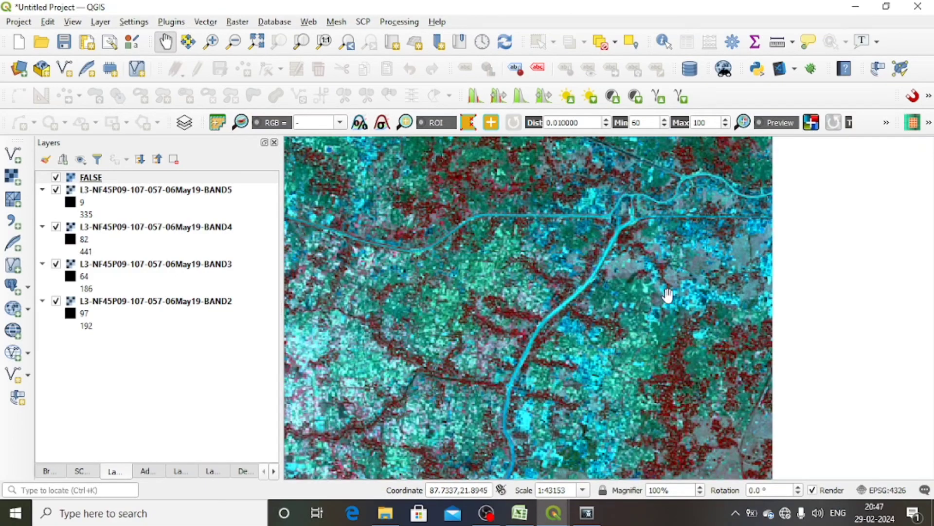
left_click_drag(488, 273, 724, 280)
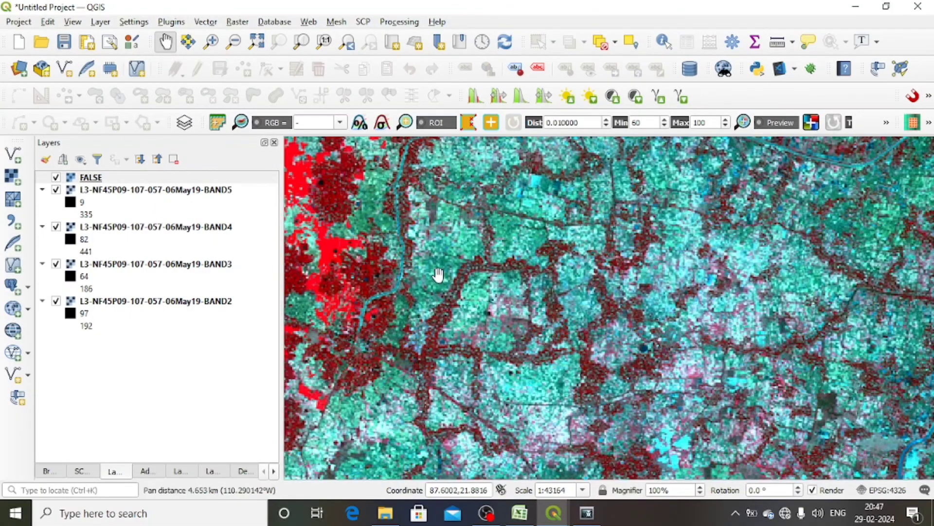
left_click_drag(438, 276, 476, 277)
Step: Switch to the Spectral Library workbook, maximize it and bring the whole table from Sl No to 2nd Order into view
left_click(521, 515)
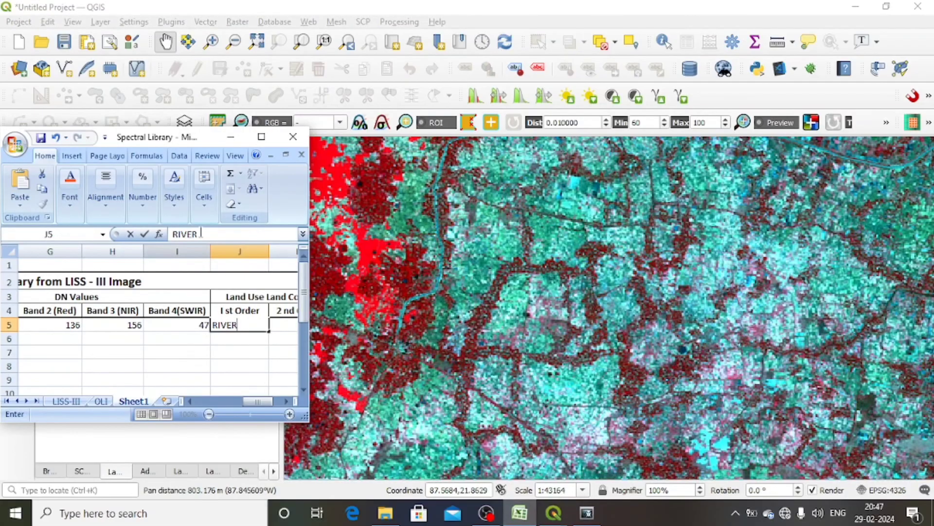
left_click(261, 137)
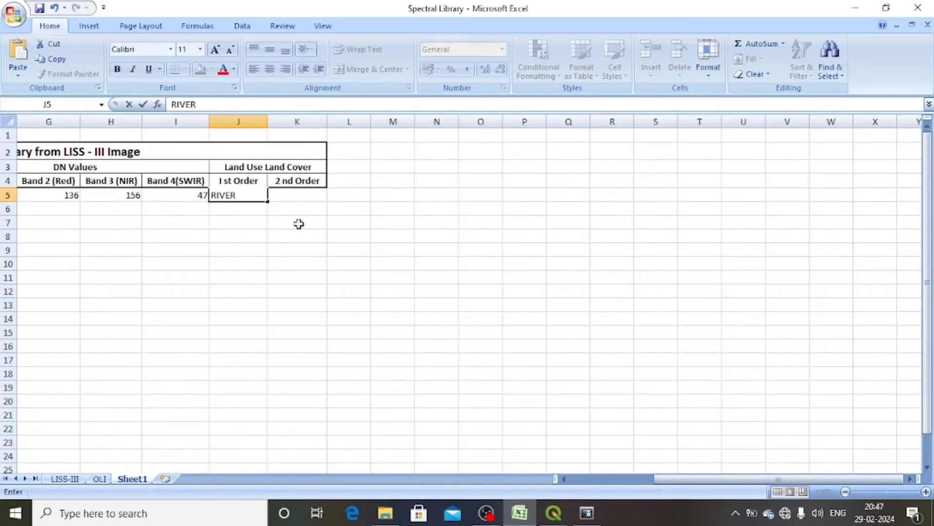
left_click_drag(667, 482, 565, 479)
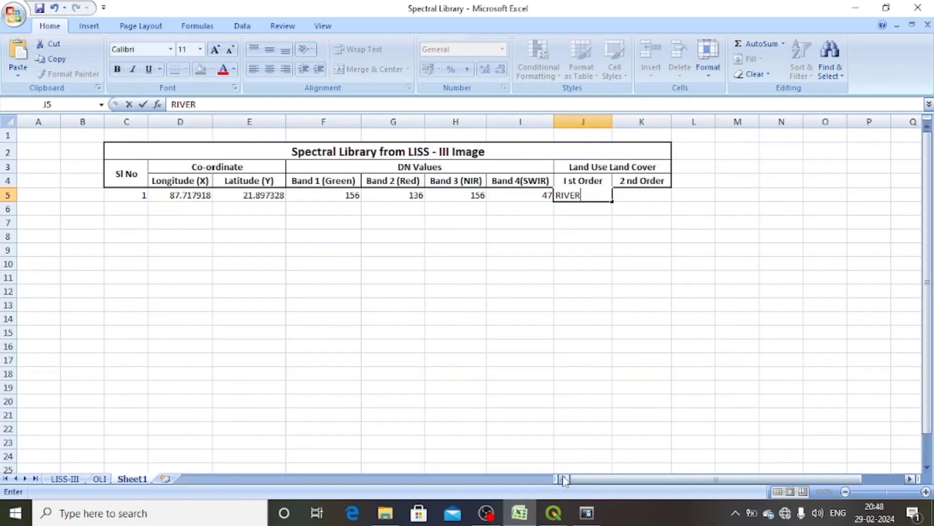
mouse_move(563, 521)
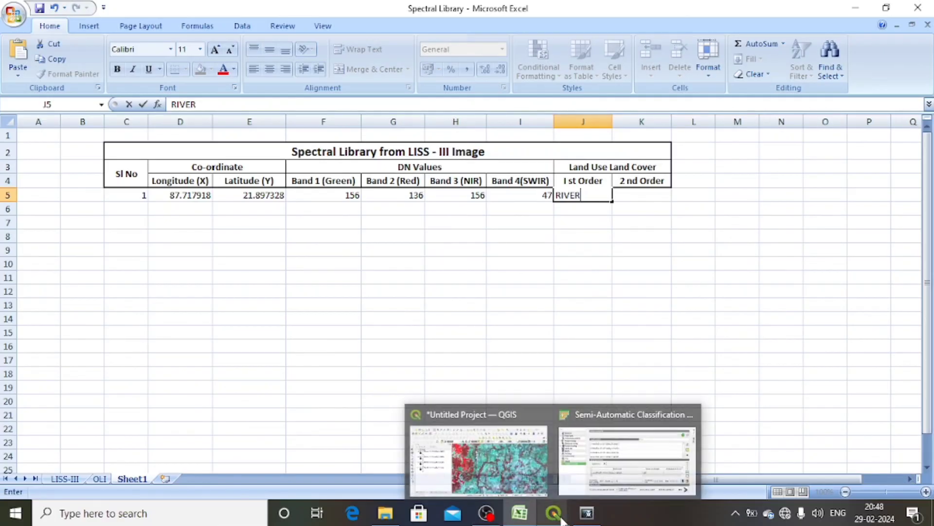
left_click(501, 472)
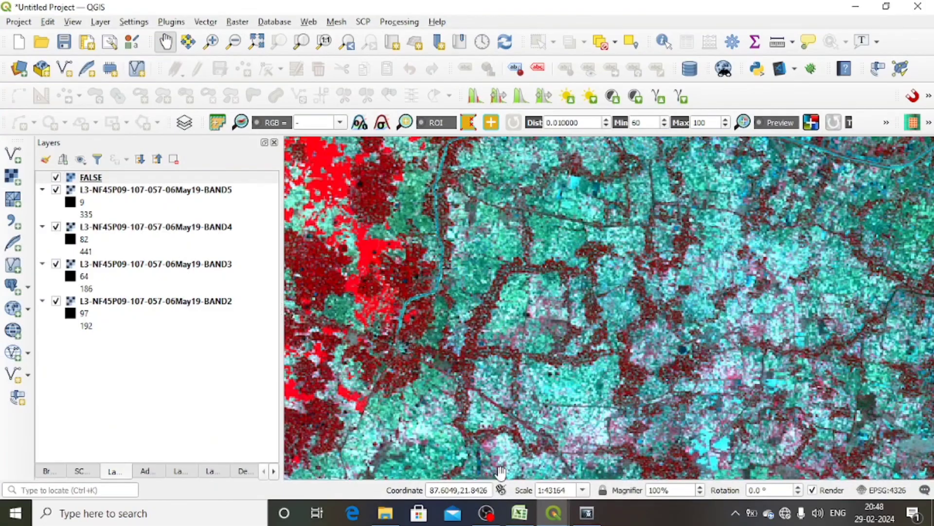
left_click(520, 512)
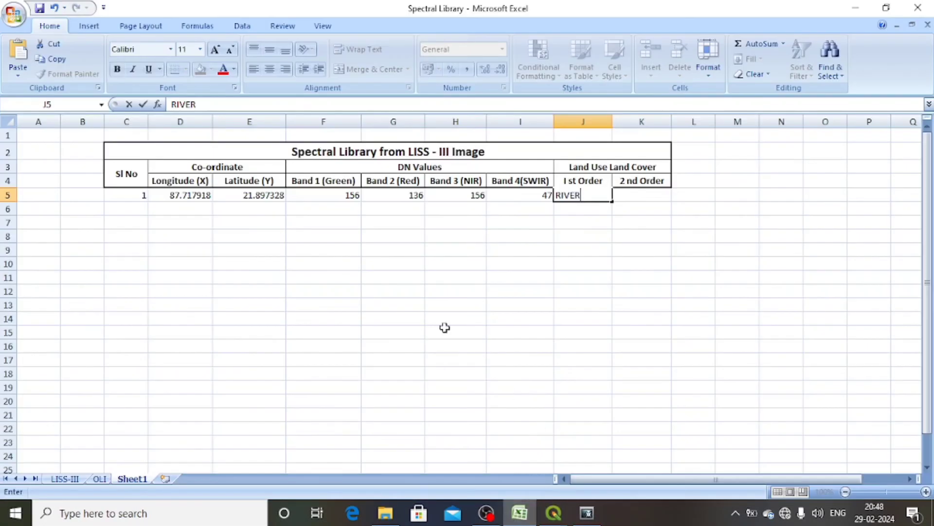
Step: Insert a basic 2-D line chart from the river pixel's four band DN values in F5:I5
left_click_drag(306, 197, 516, 195)
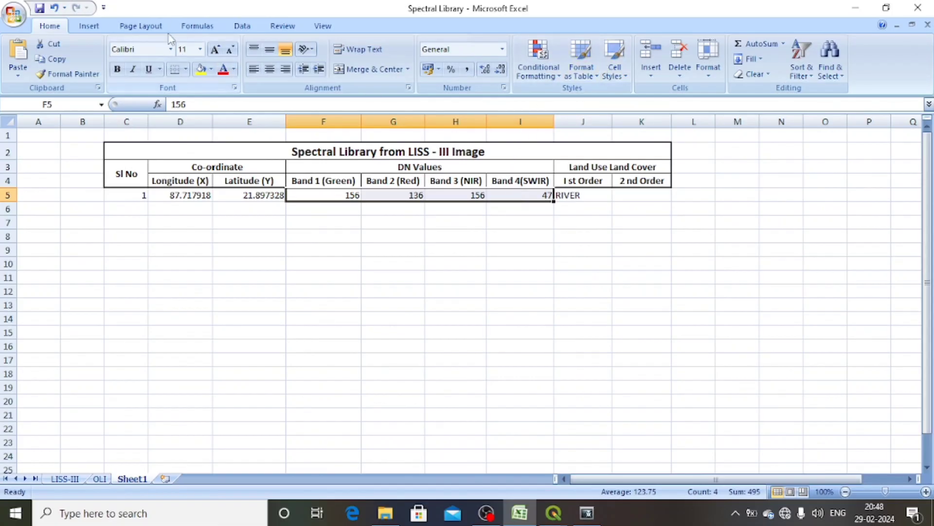
left_click(101, 27)
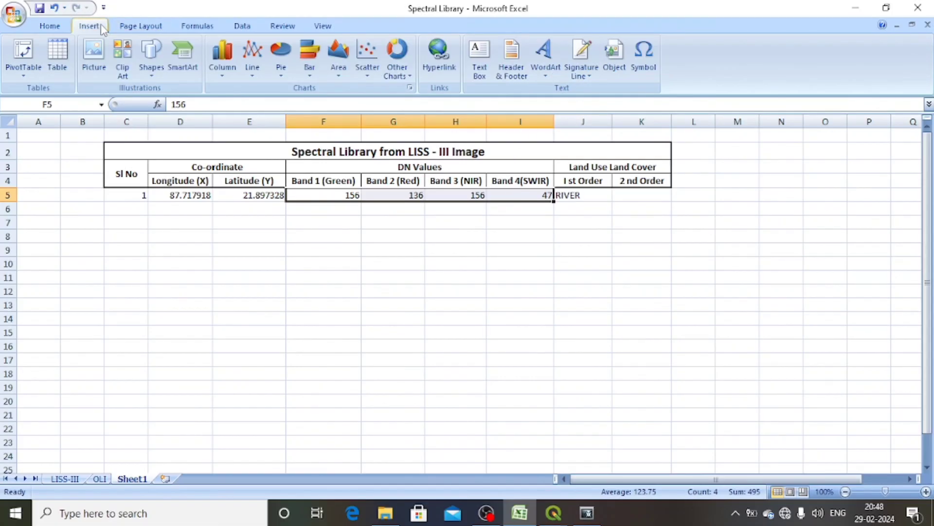
left_click(252, 63)
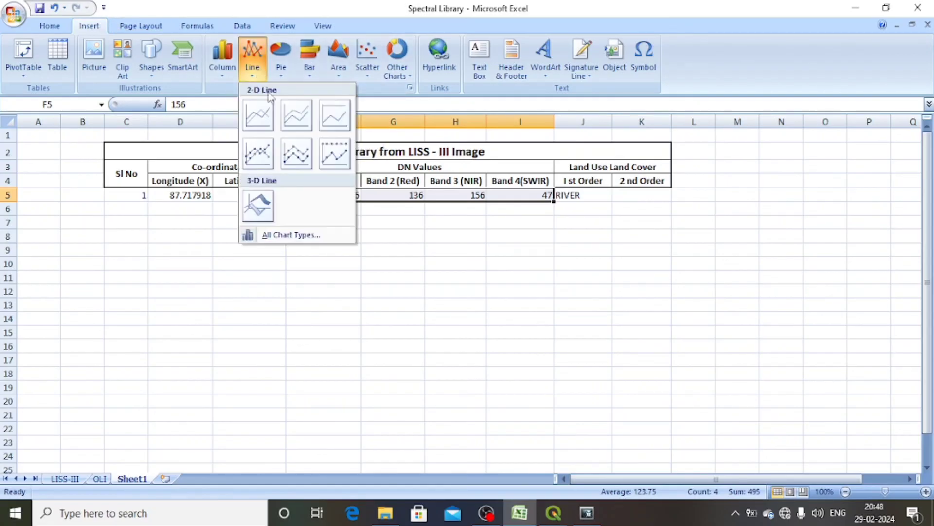
left_click(256, 116)
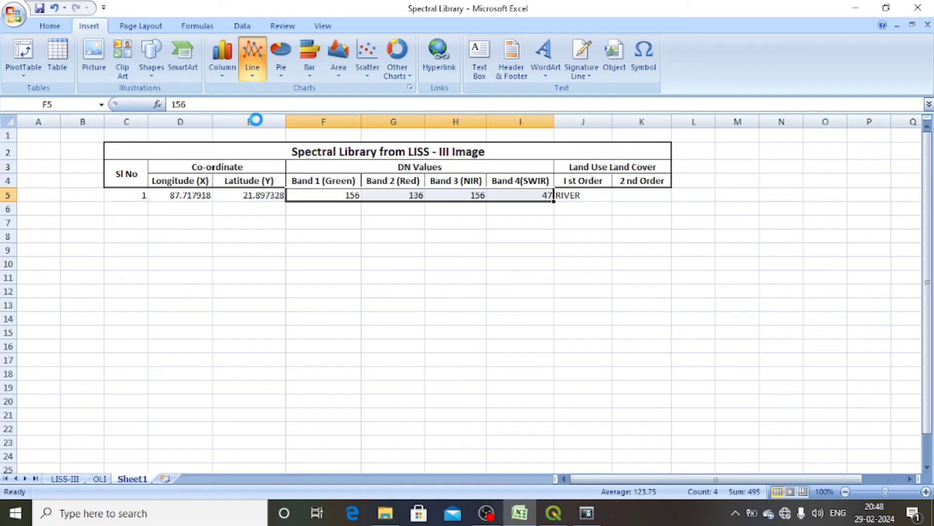